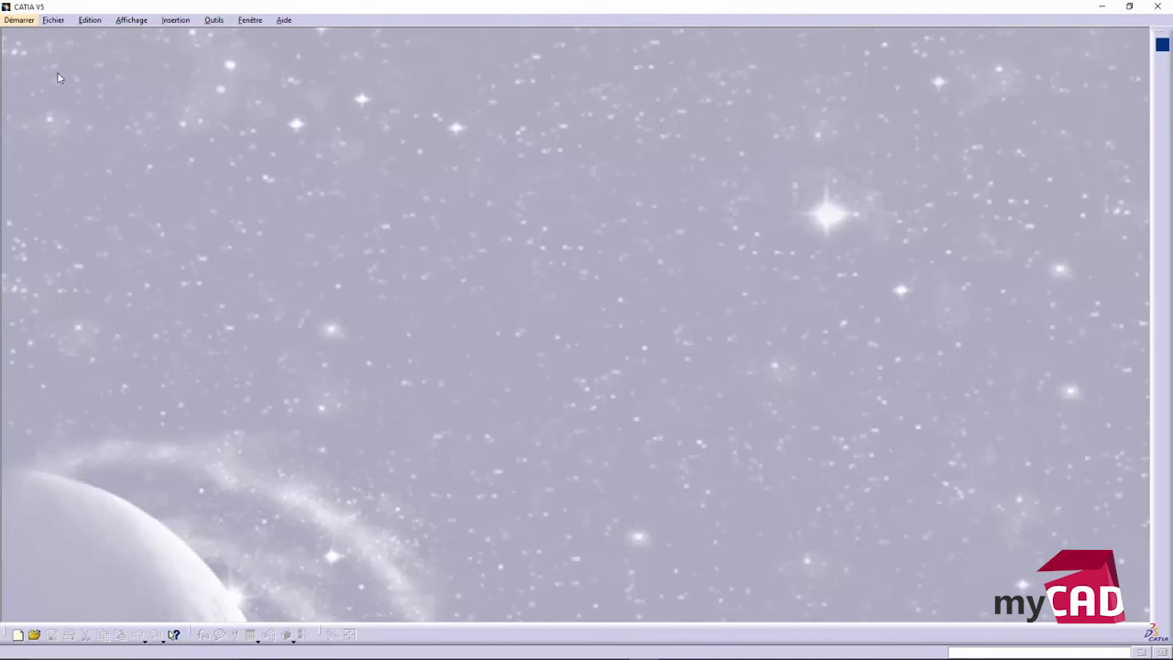
# - Open Processfinal.CATProcess from the C:\TRAVAIL\MyCADinwork\data folder
pyautogui.click(51, 20)
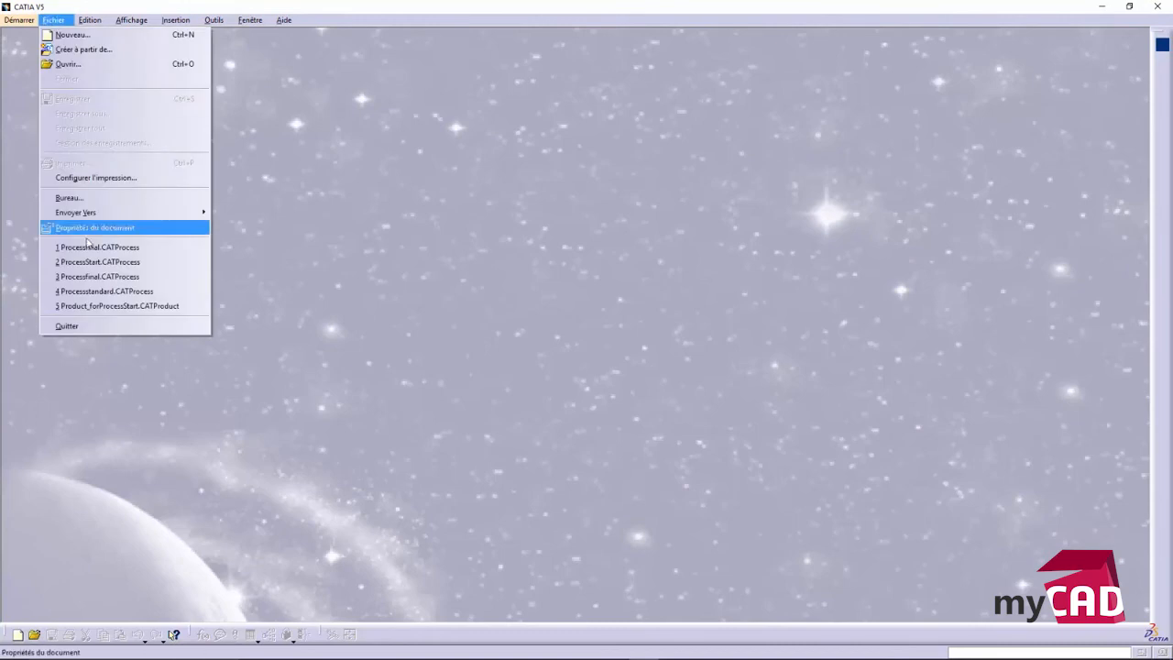
pyautogui.click(78, 65)
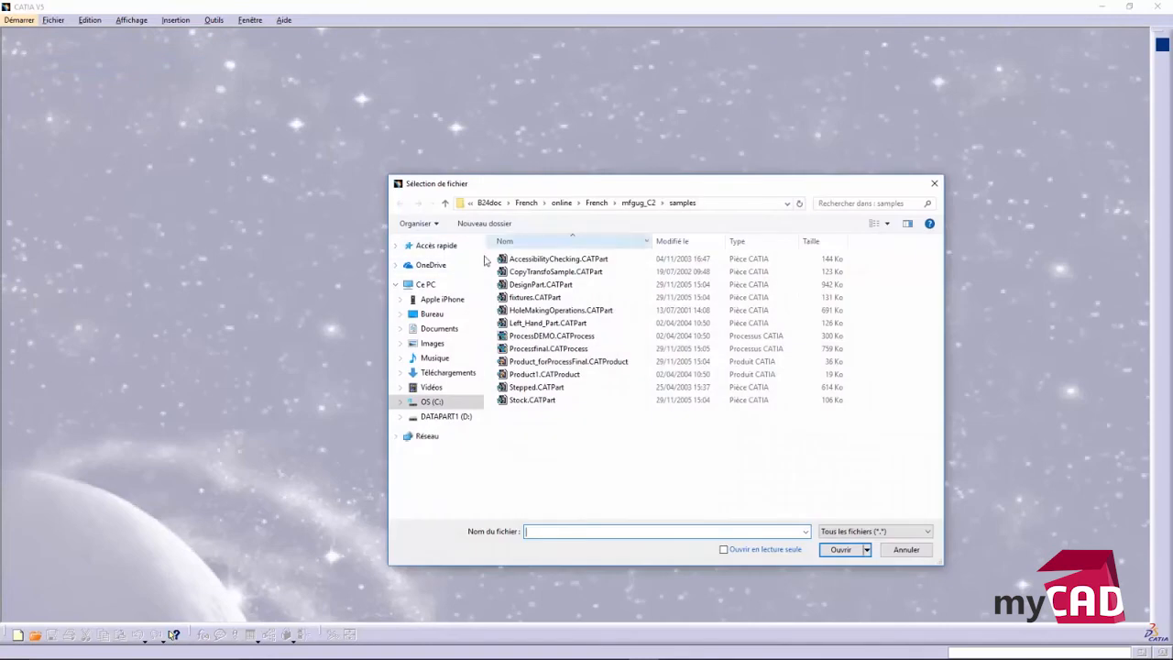
pyautogui.click(435, 403)
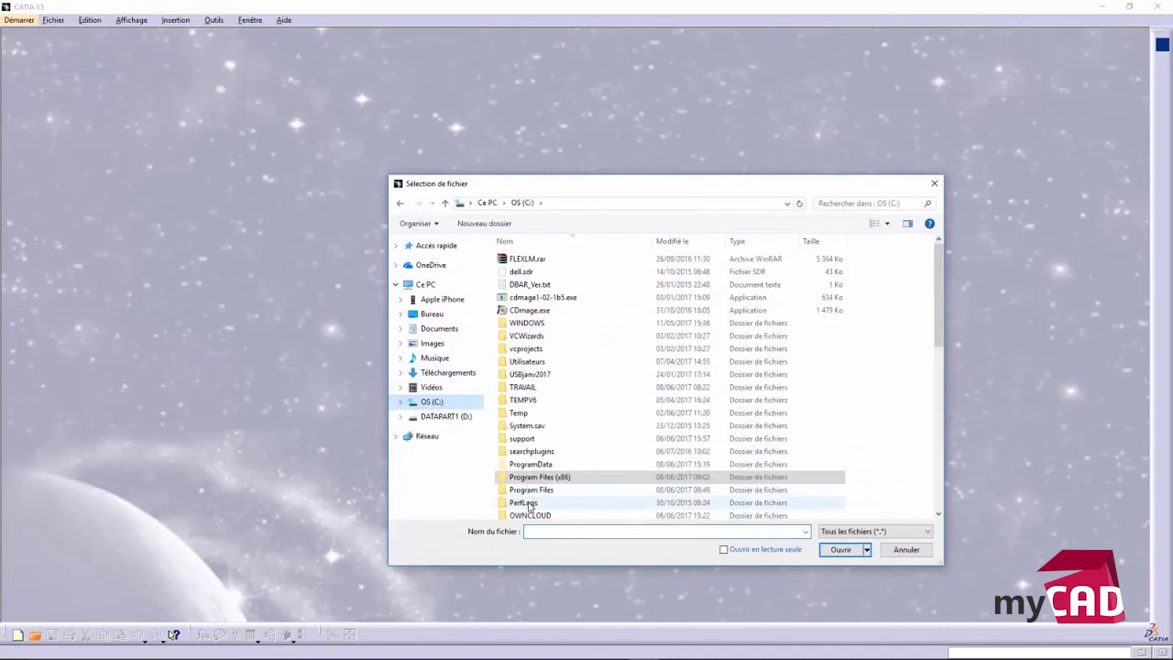
pyautogui.scroll(-4, 532, 480)
pyautogui.scroll(-6, 531, 478)
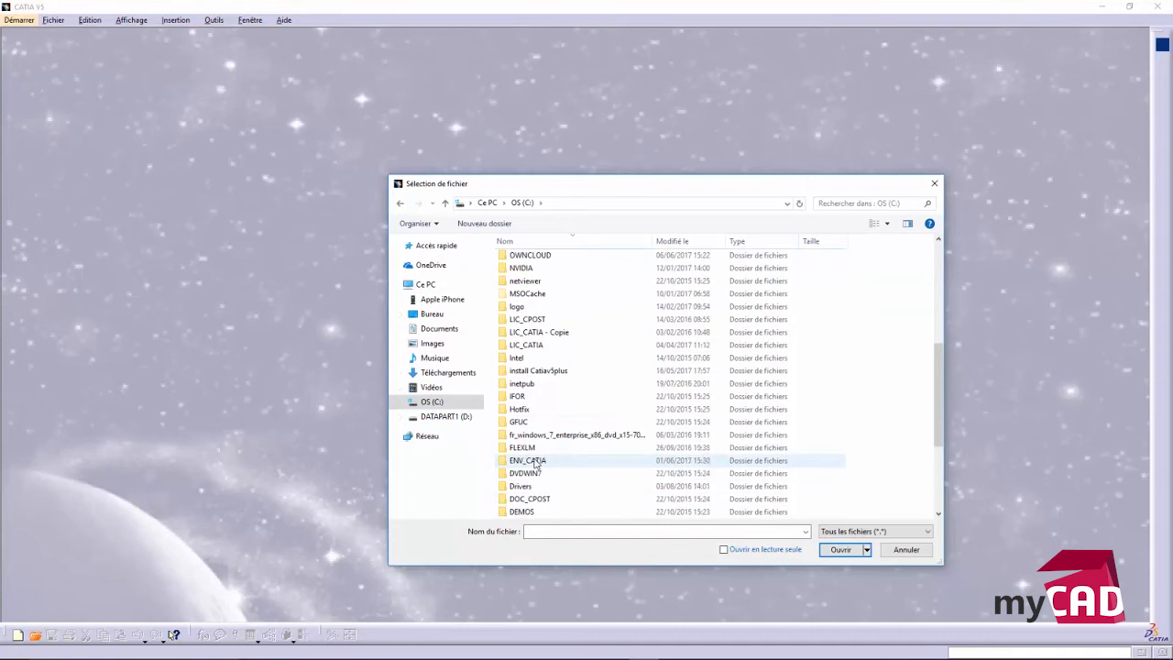
pyautogui.scroll(10, 535, 460)
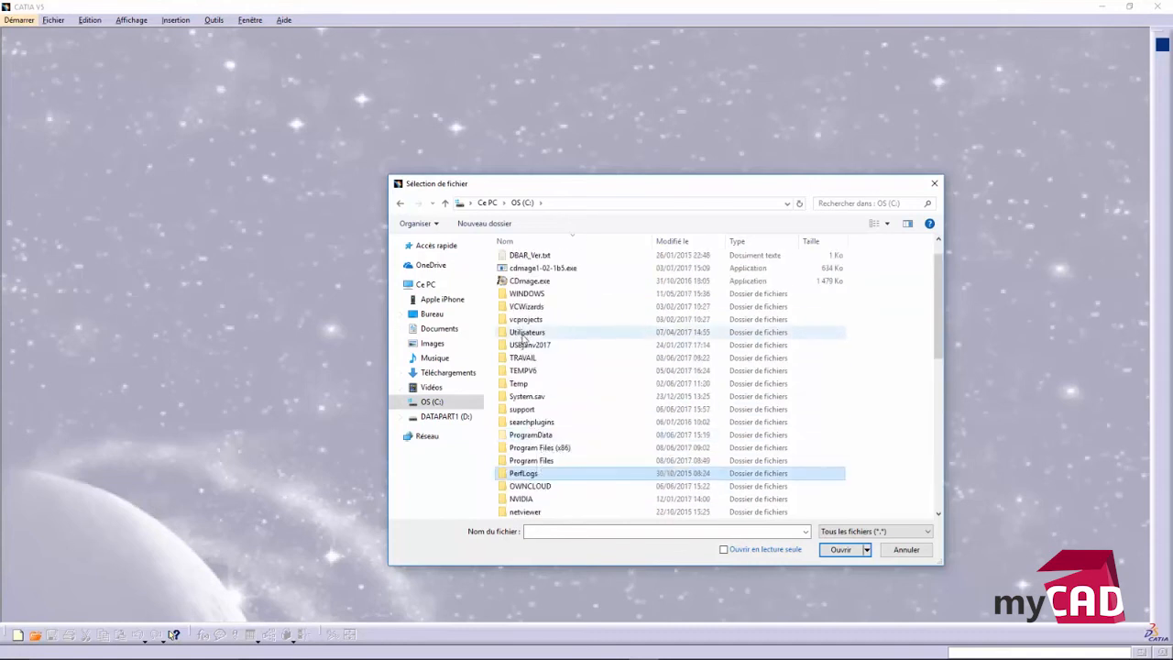
pyautogui.doubleClick(523, 358)
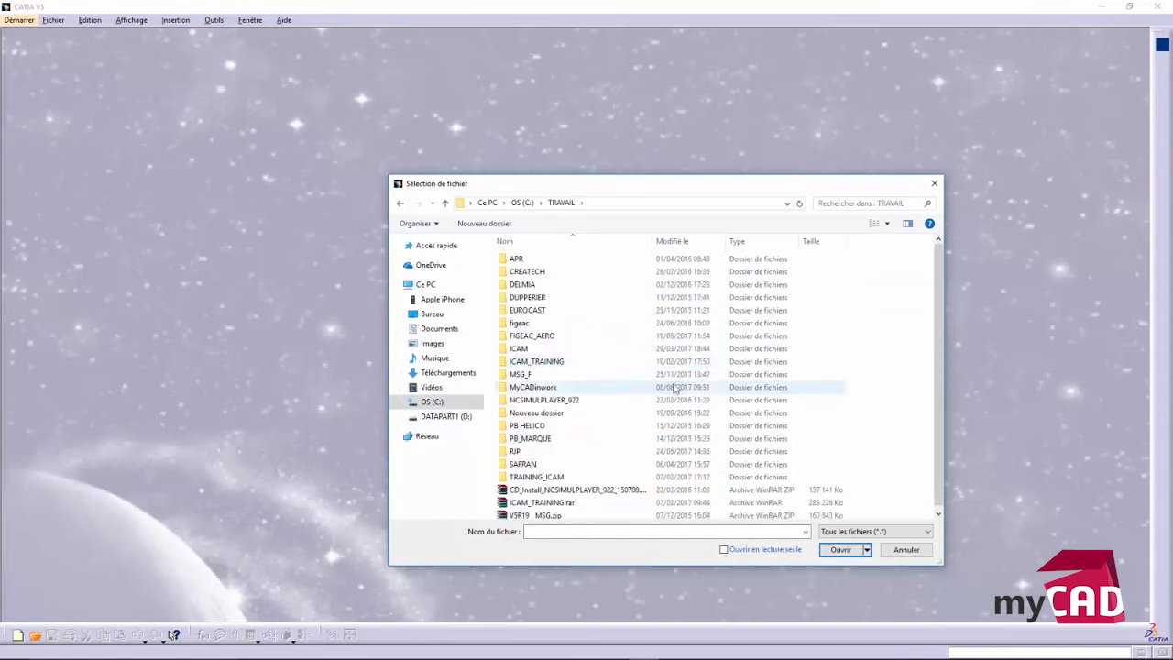
pyautogui.doubleClick(530, 387)
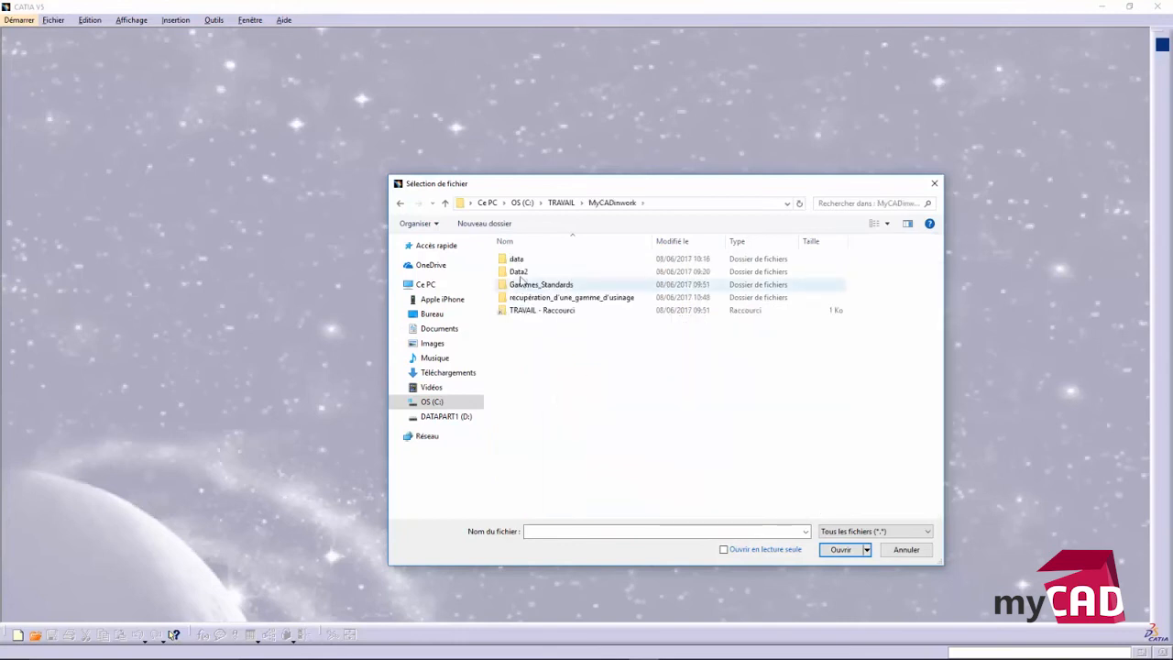
pyautogui.doubleClick(516, 259)
pyautogui.click(548, 297)
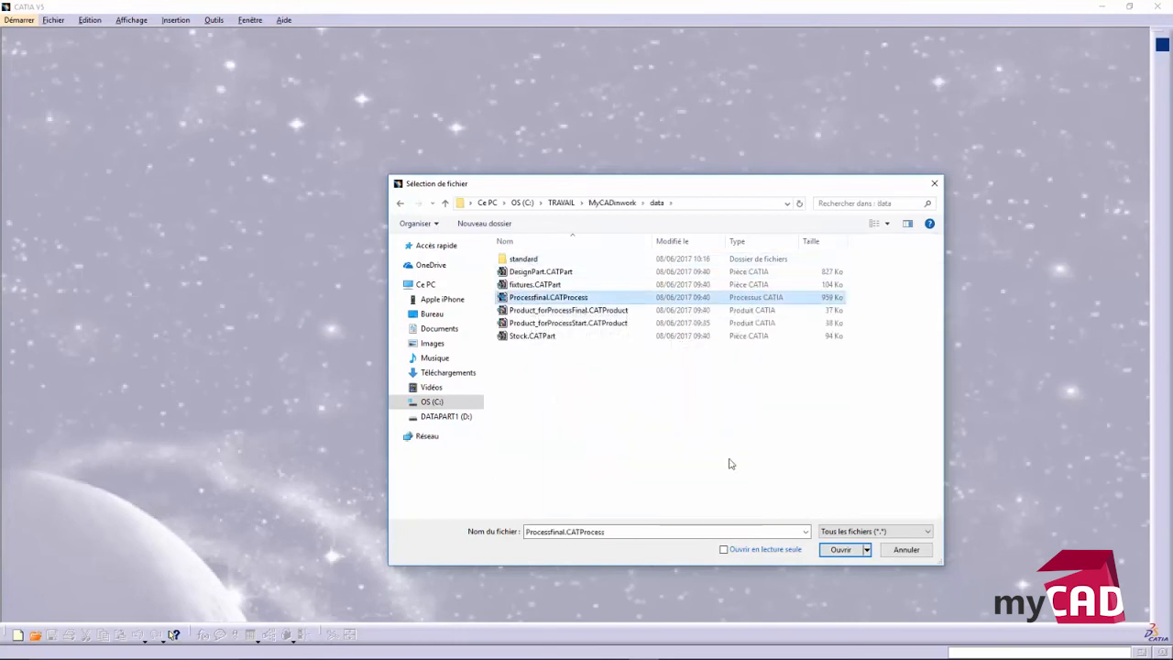
pyautogui.click(840, 550)
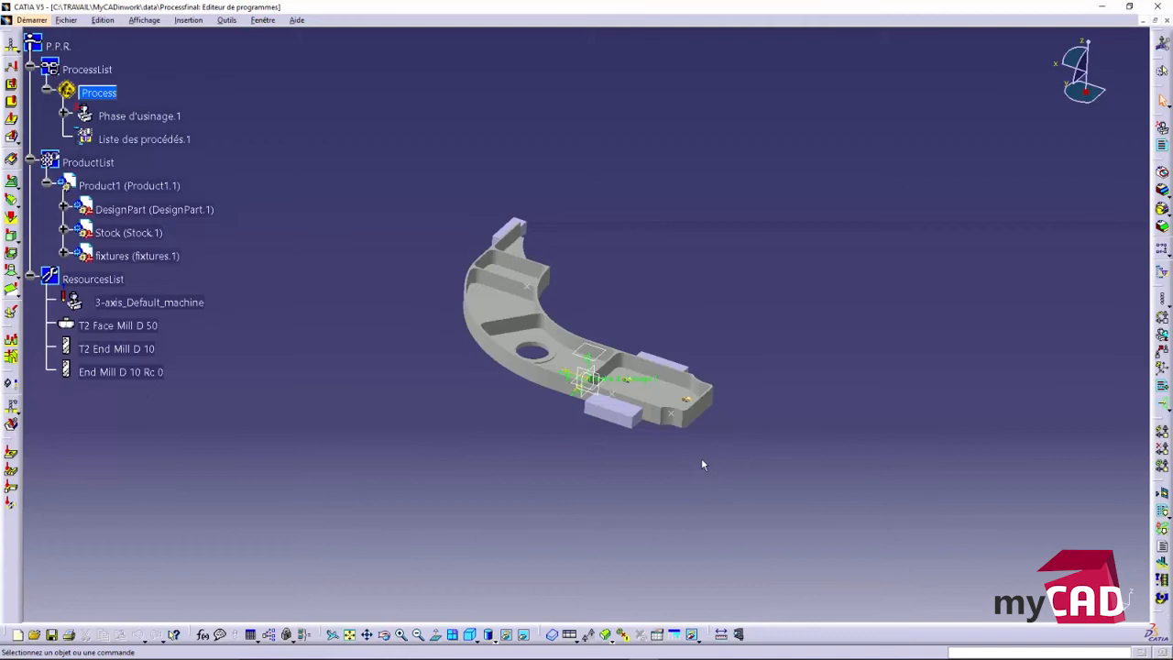
# - Expand Phase d'usinage.1 and its manufacturing program to list the machining operations under all three tool changes
pyautogui.moveTo(702, 465); pyautogui.dragTo(605, 405, button='middle')
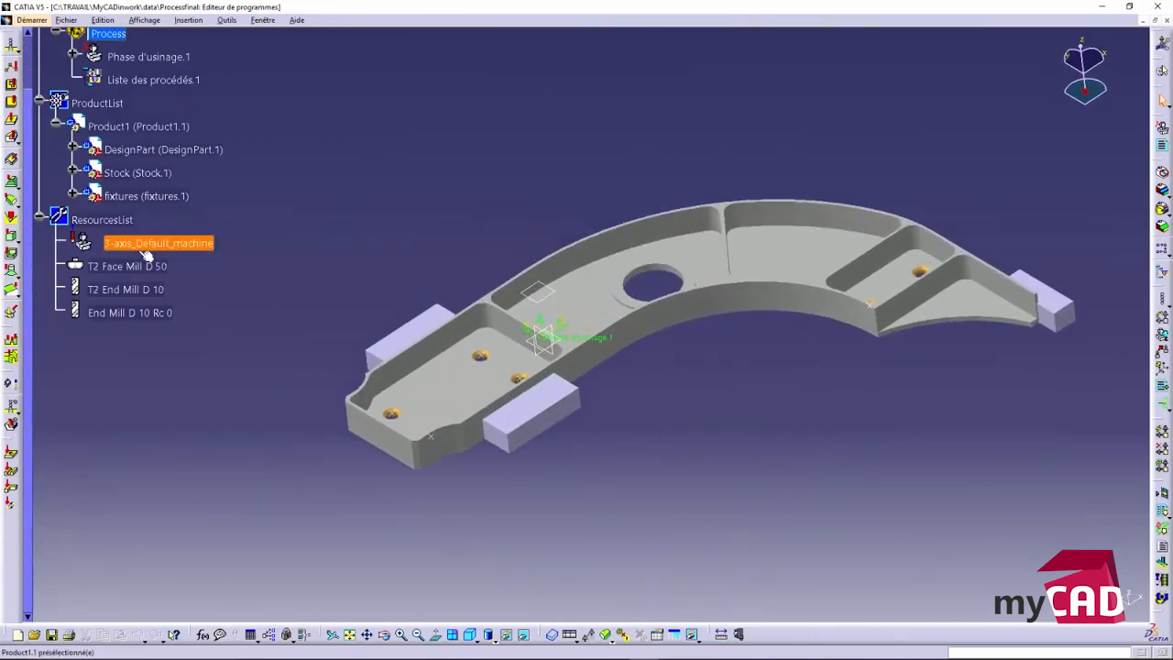
pyautogui.click(74, 53)
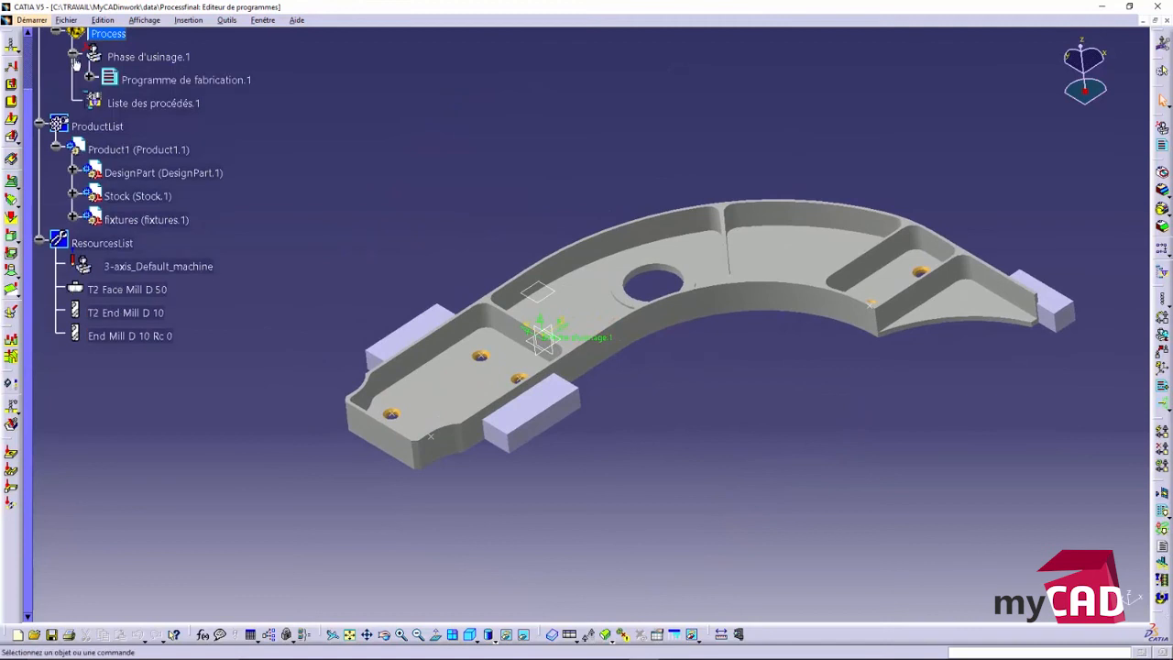
pyautogui.click(89, 79)
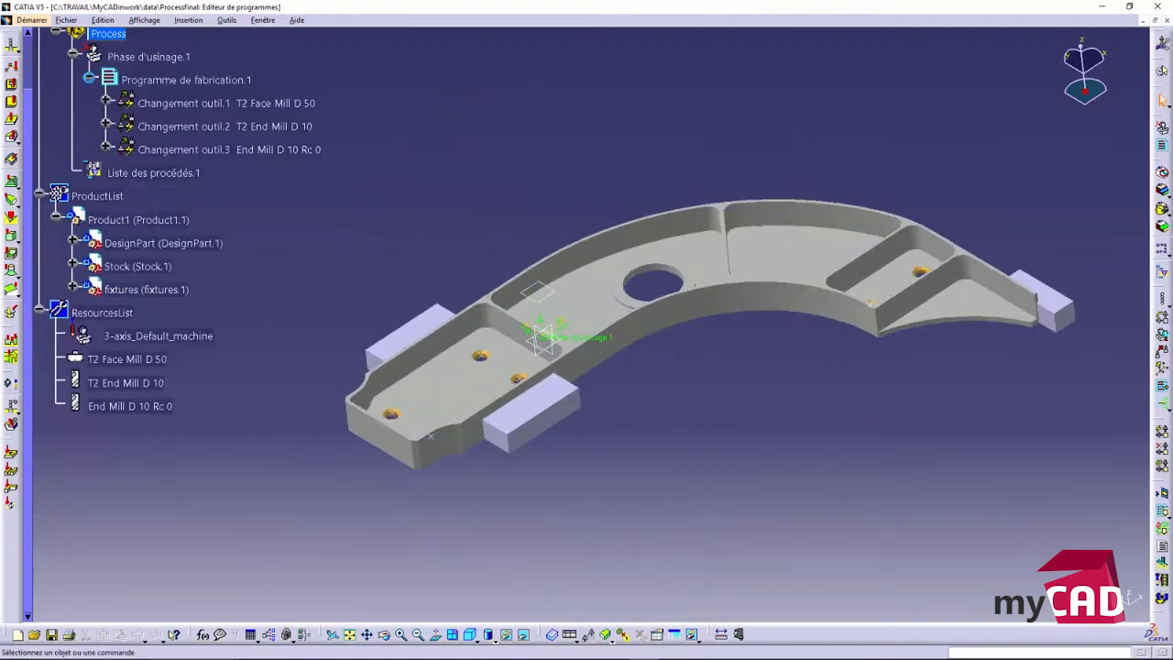
pyautogui.click(106, 102)
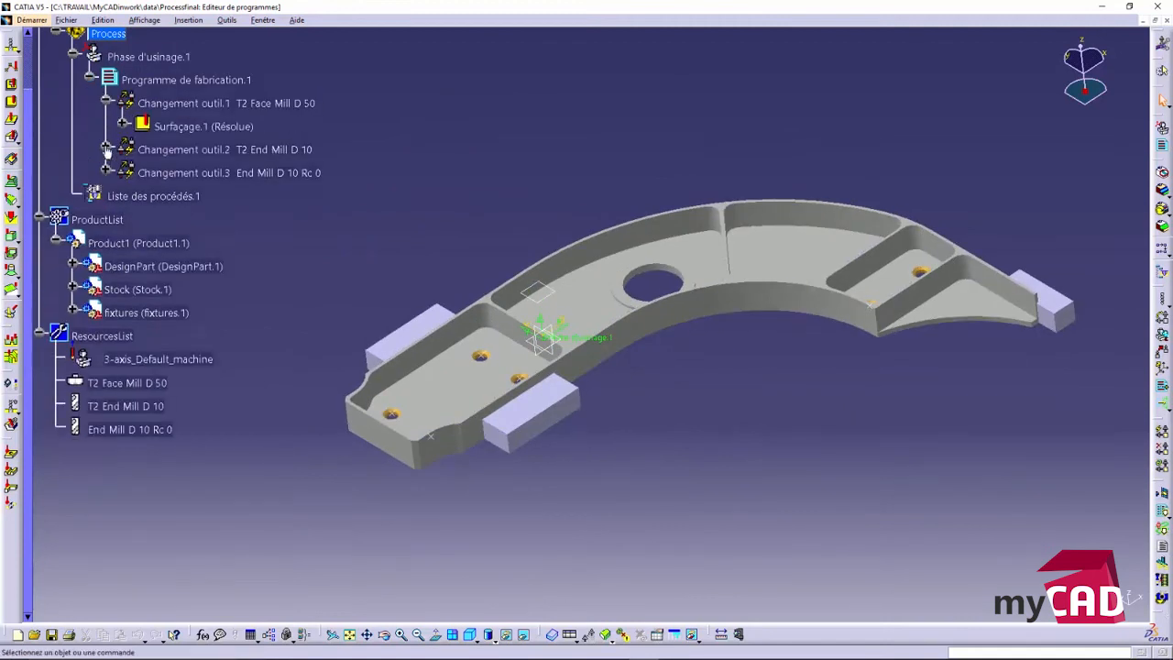
pyautogui.click(106, 149)
pyautogui.click(106, 195)
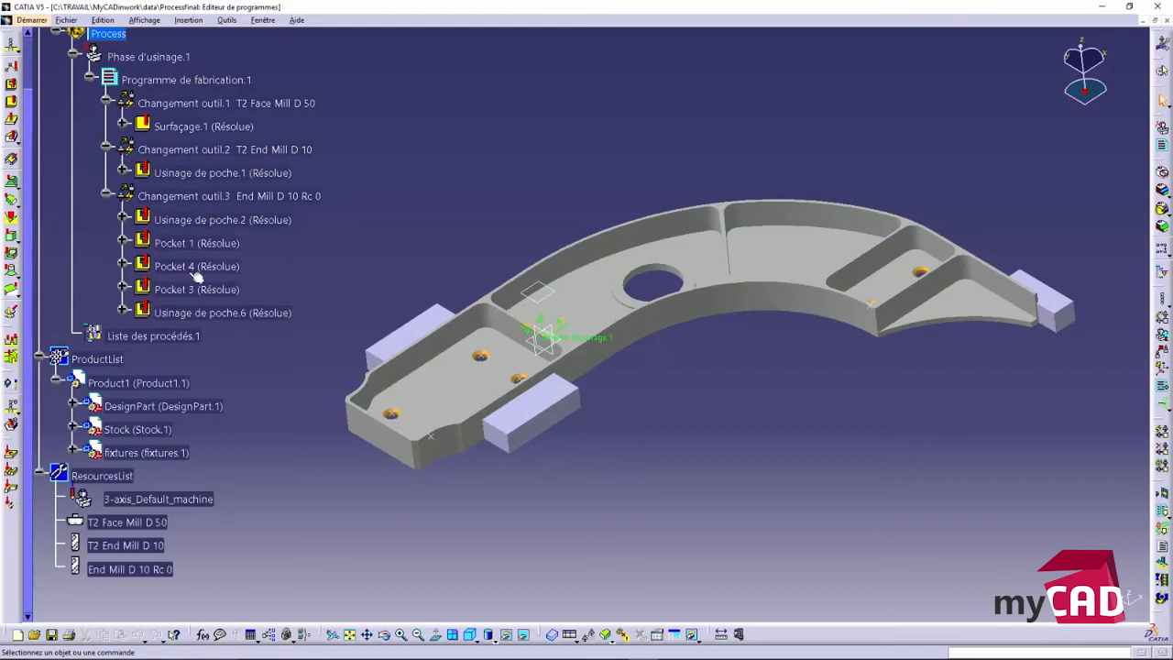
# - Display the tool path of Usinage de poche.1 on the part and close the operation
pyautogui.doubleClick(293, 172)
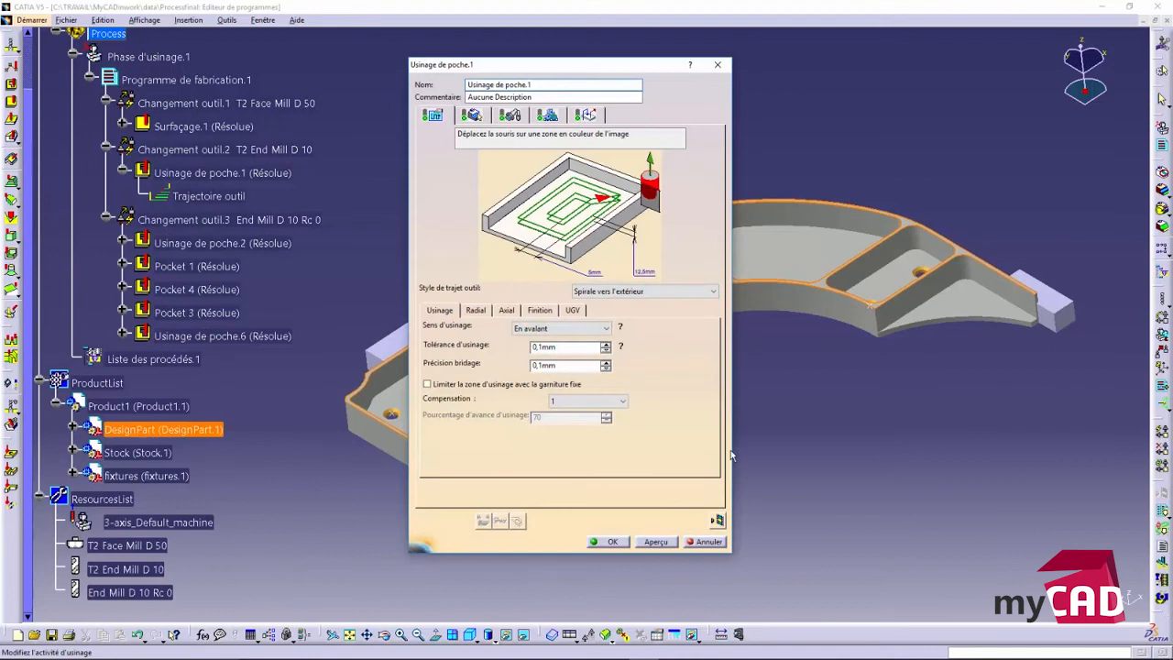
pyautogui.click(718, 519)
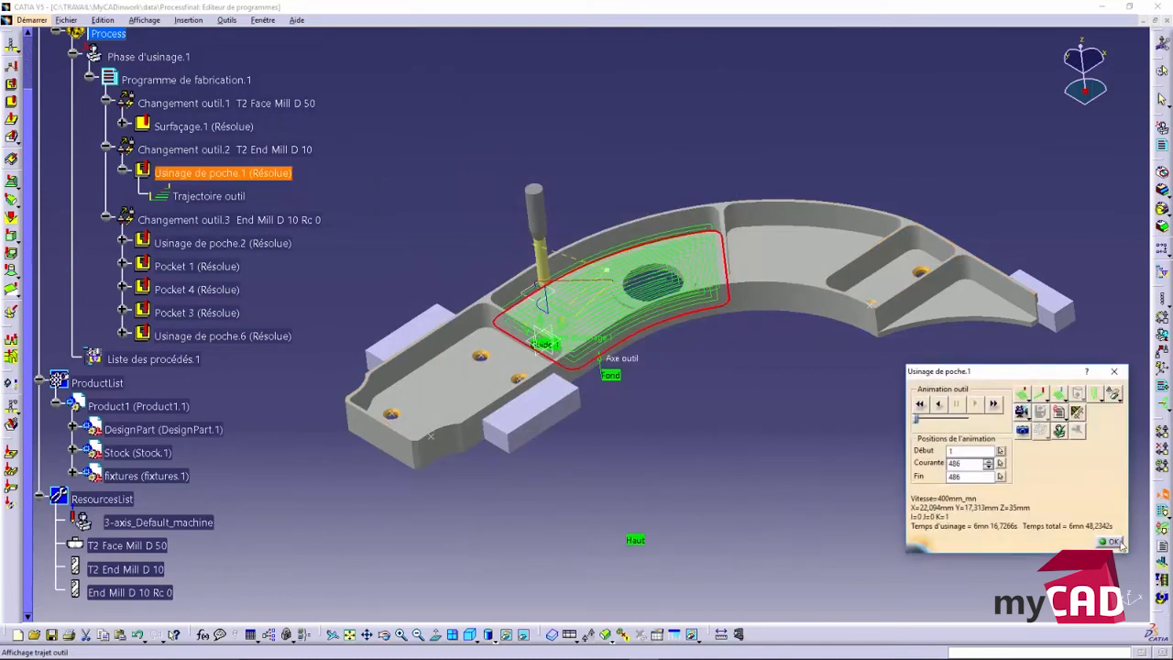
pyautogui.click(1111, 541)
pyautogui.click(623, 541)
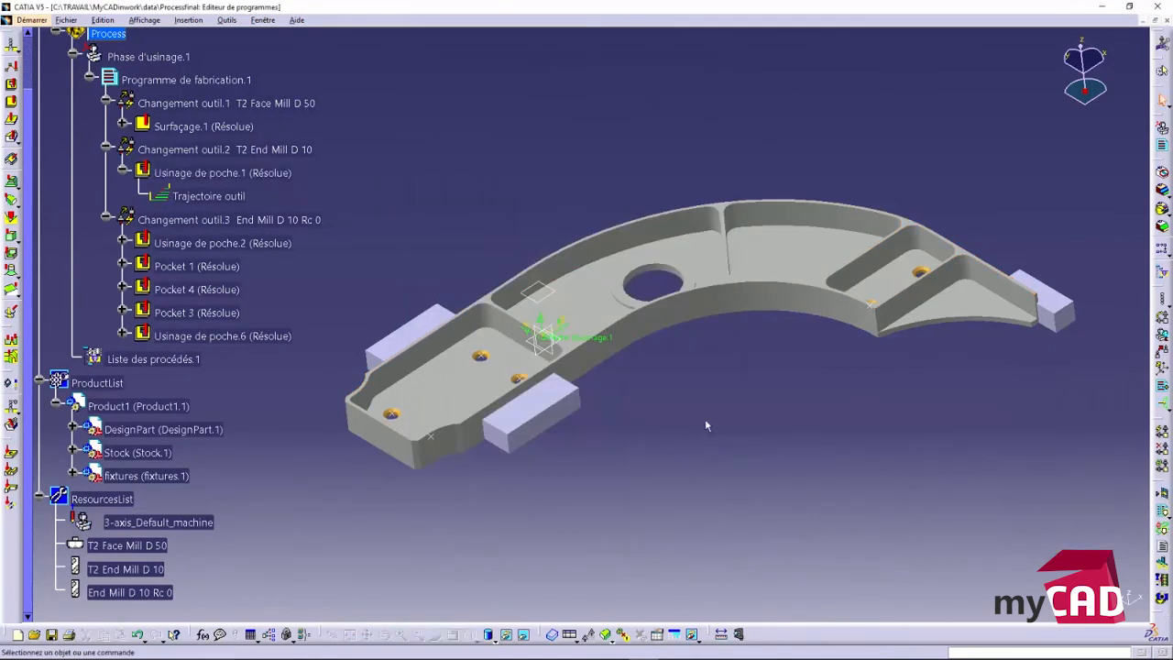
# - Isolate the process data without keeping the NC setup assembly or the locked tool paths
pyautogui.click(229, 21)
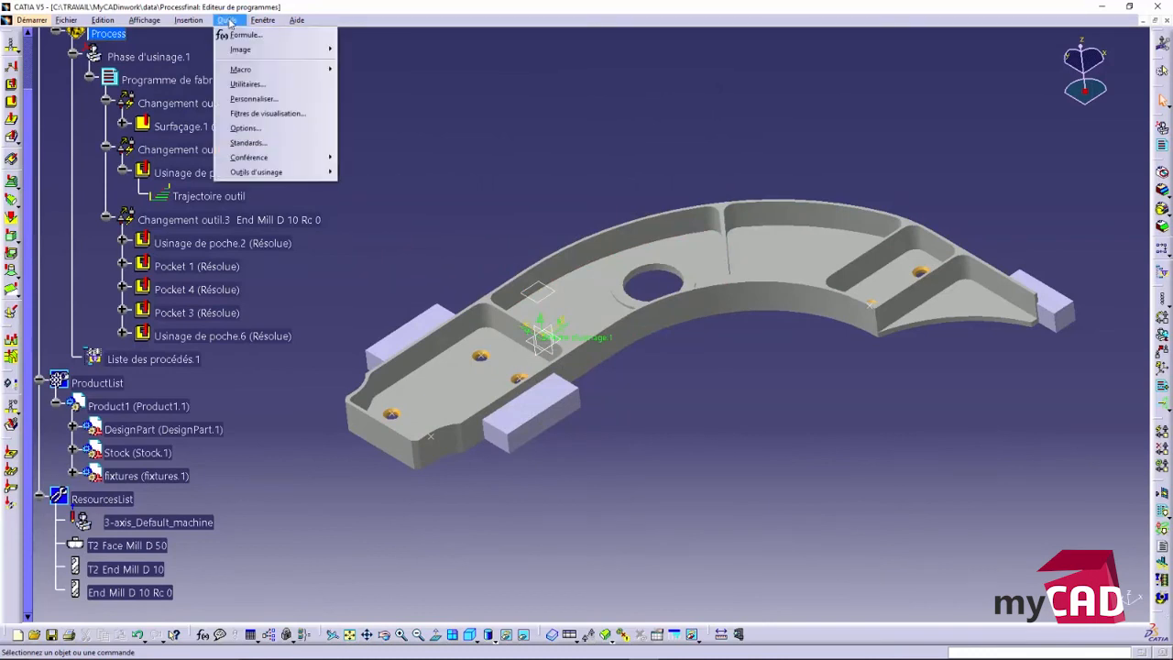
pyautogui.moveTo(287, 176)
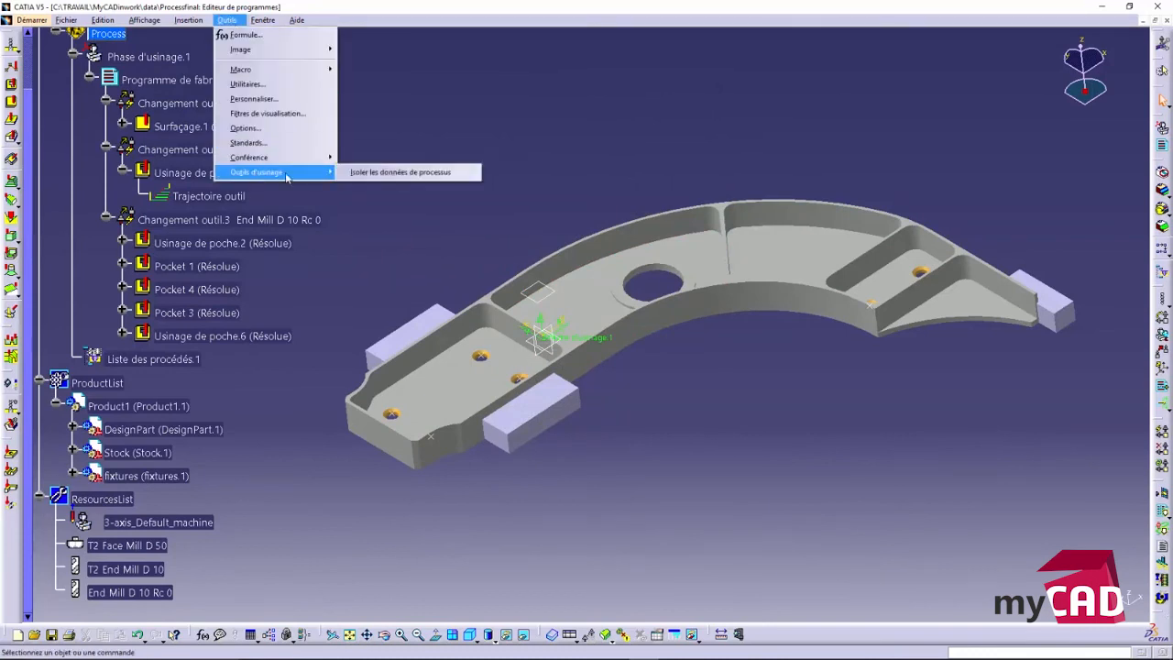
pyautogui.click(392, 177)
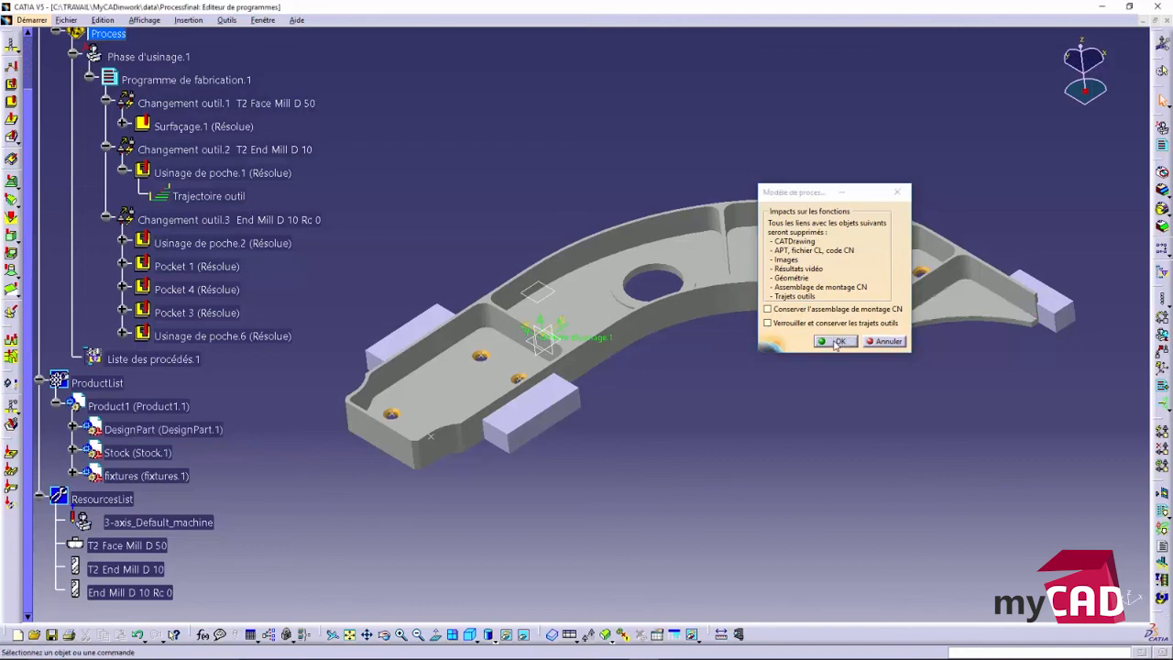
pyautogui.click(836, 342)
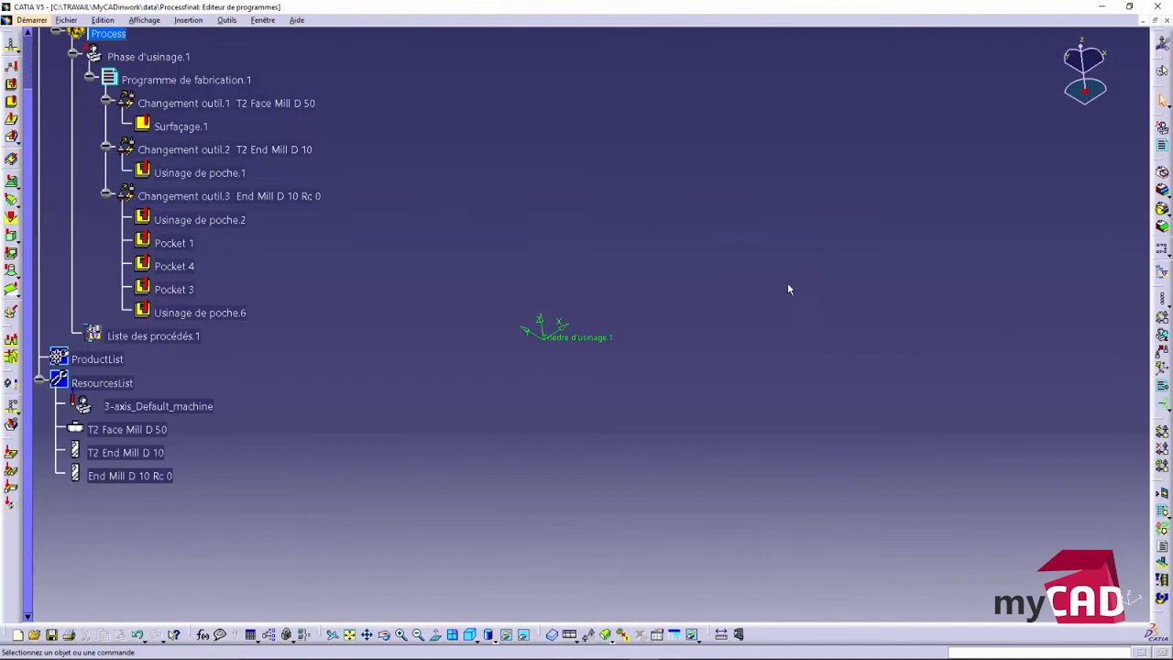
# - Examine the geometry references and machine definition of Phase d'usinage.1 without changing them
pyautogui.doubleClick(166, 57)
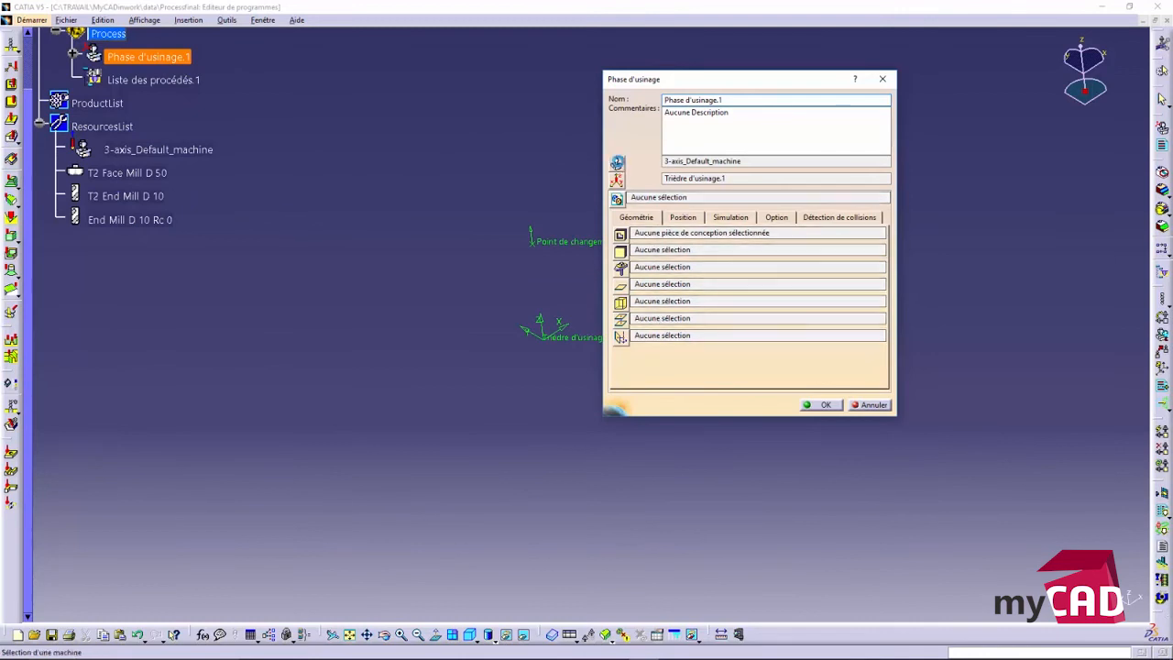
pyautogui.click(617, 162)
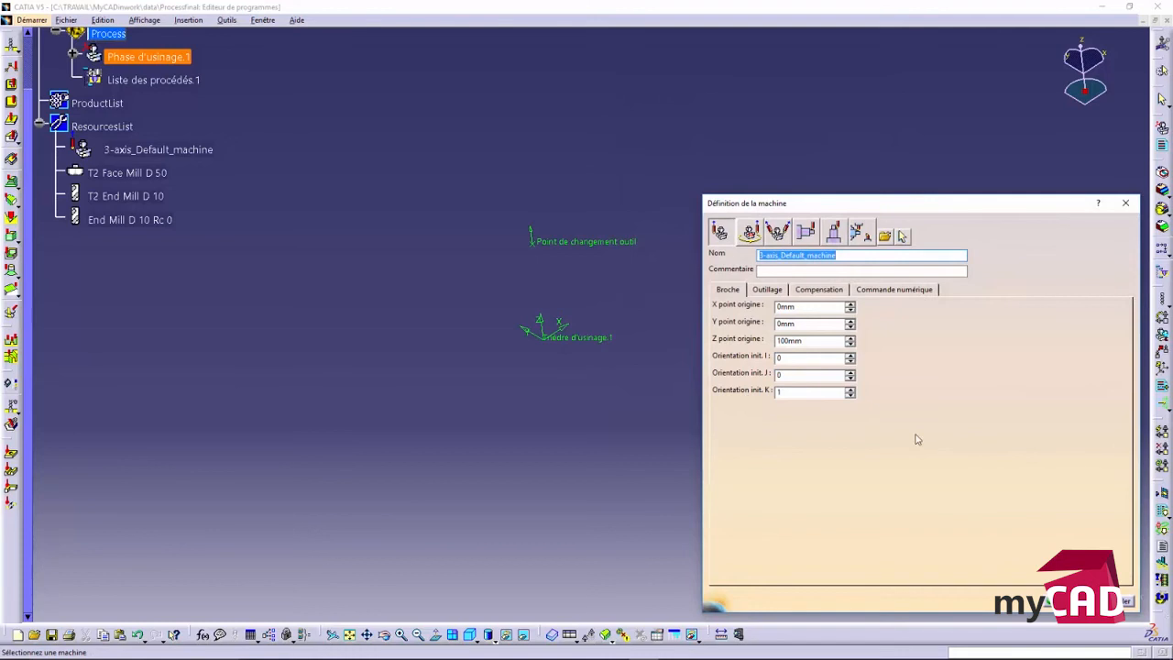
pyautogui.click(1126, 601)
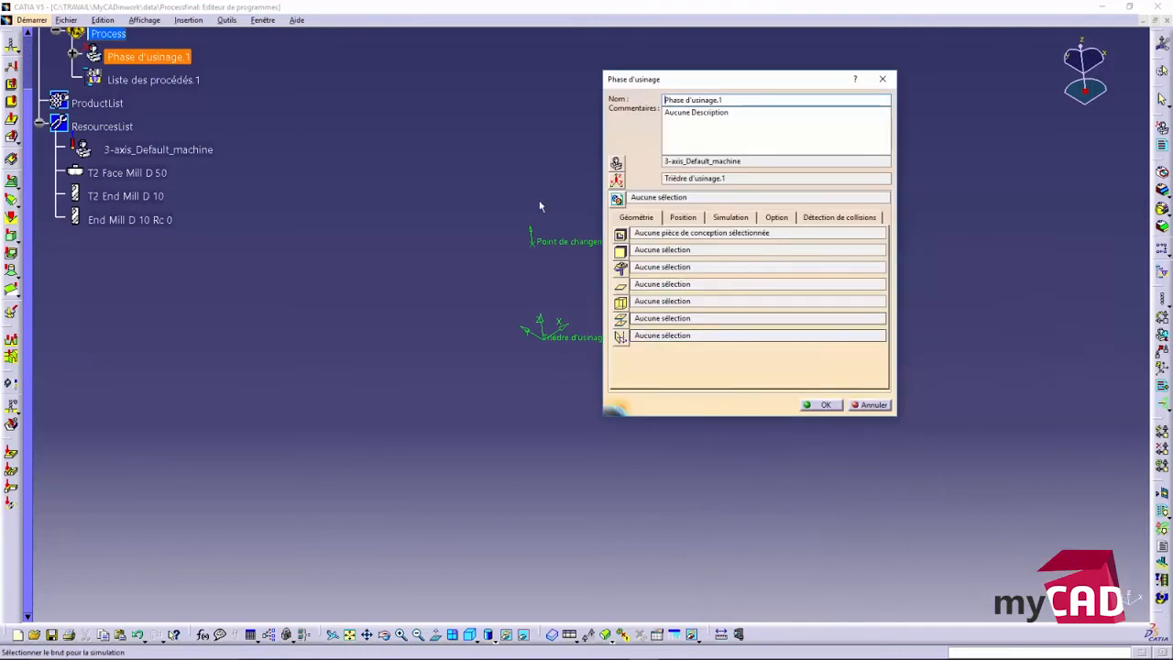
pyautogui.click(857, 405)
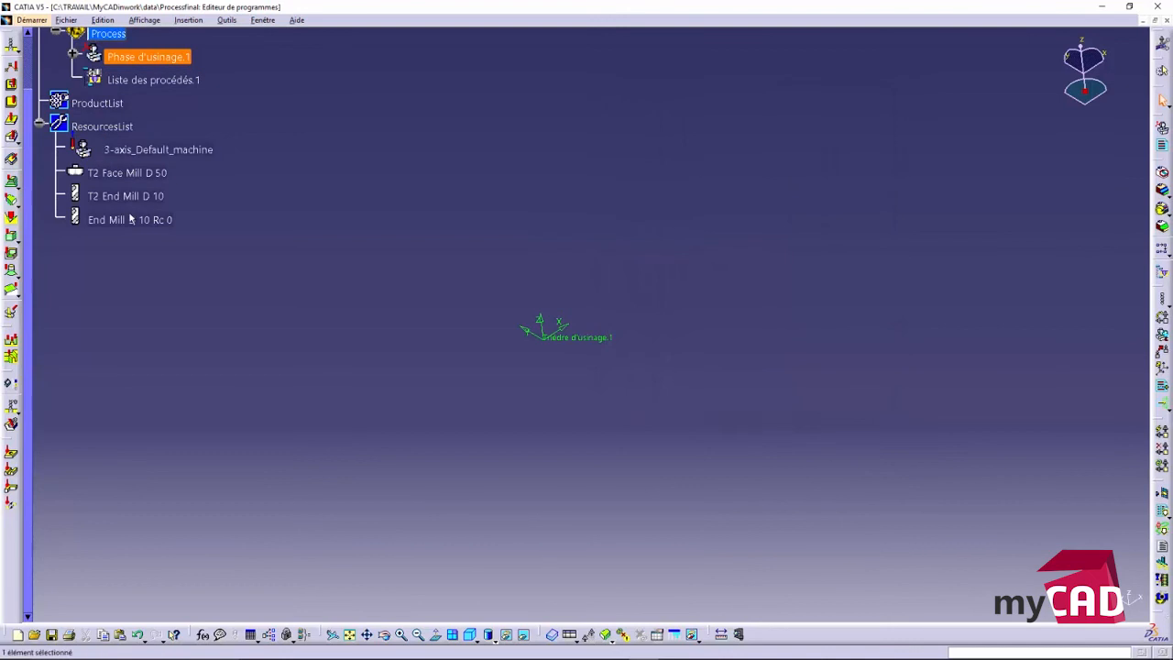
# - Review the machining strategy, axial parameters and approach macros of Usinage de poche.1 without changing them
pyautogui.click(75, 57)
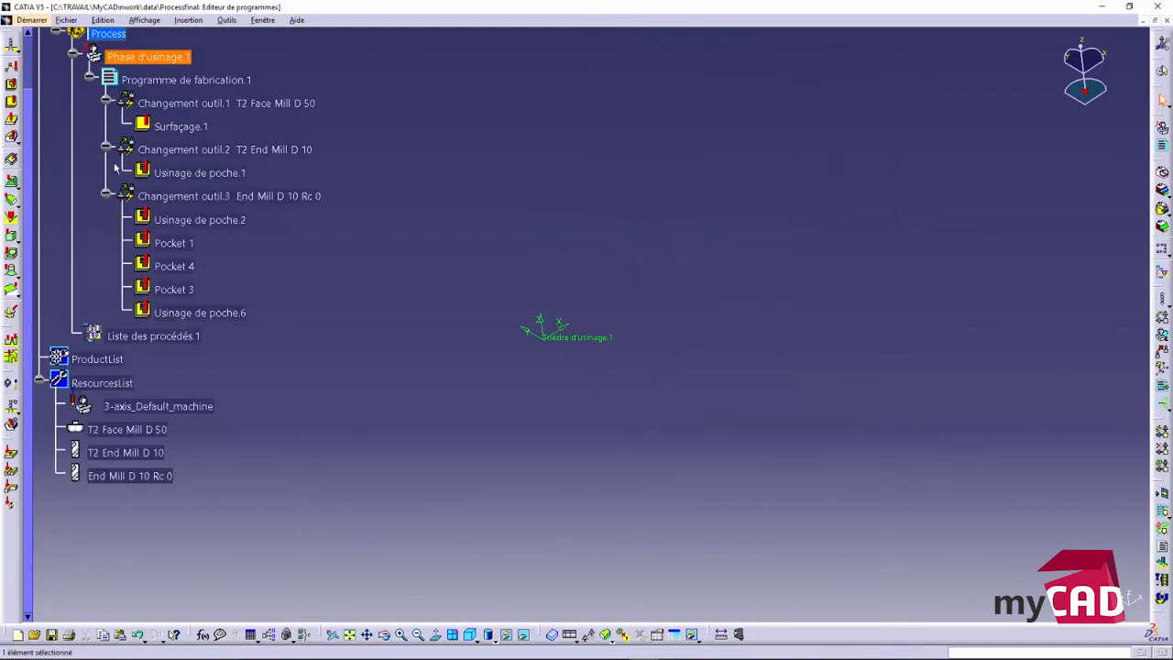
pyautogui.doubleClick(171, 173)
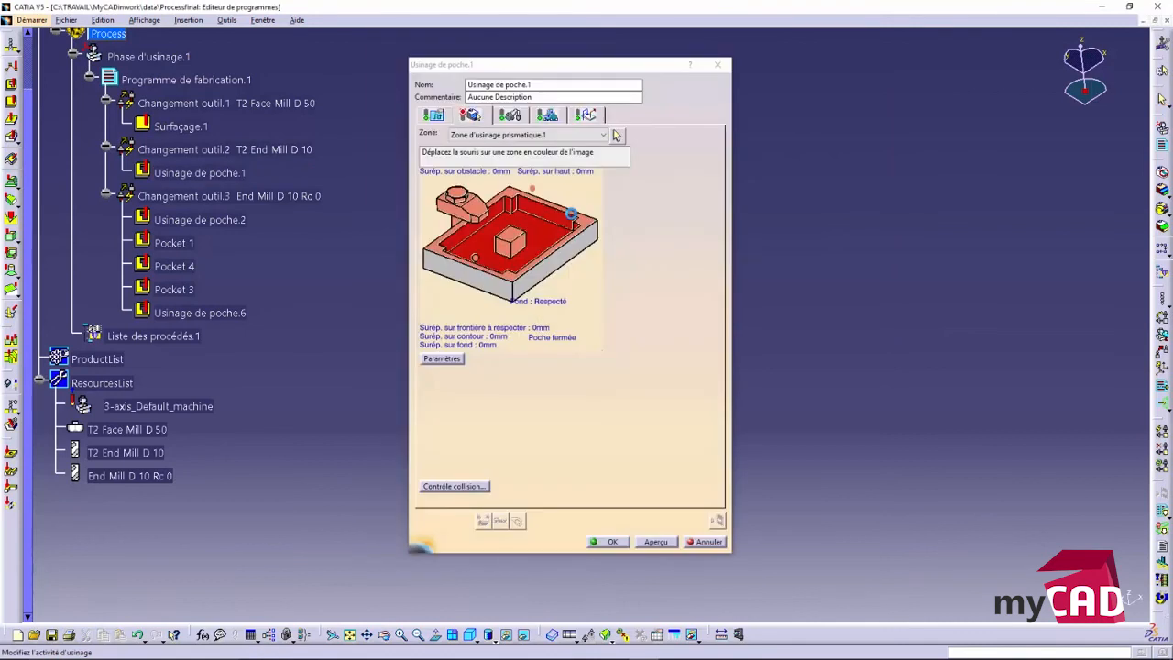
pyautogui.click(441, 119)
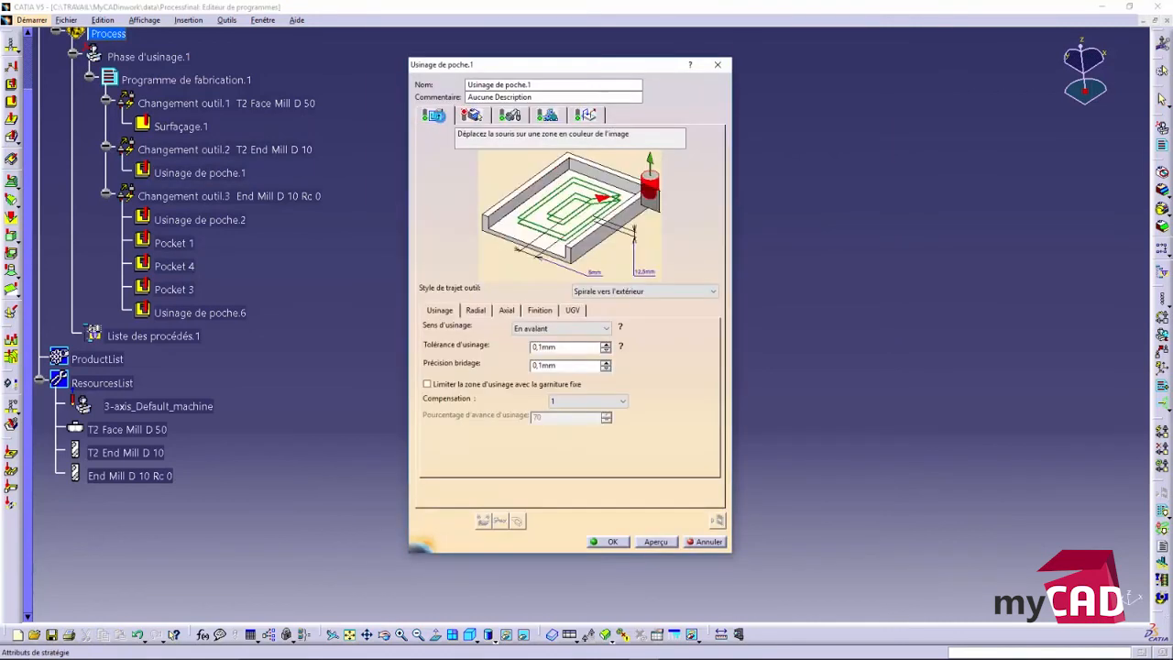
pyautogui.click(508, 310)
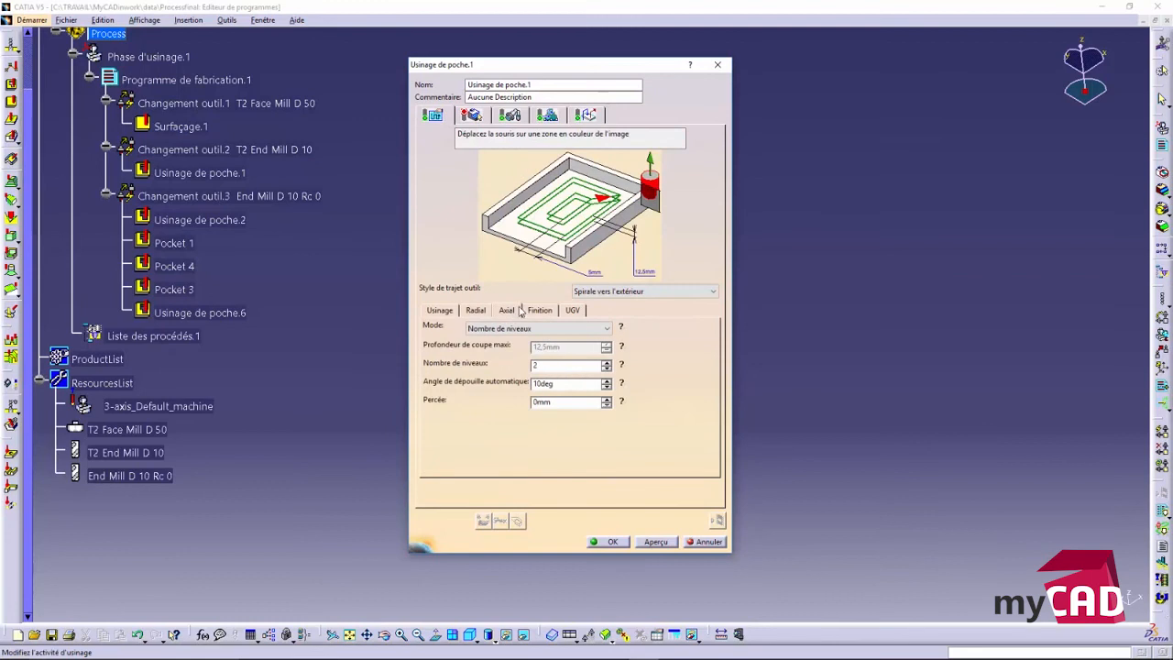
pyautogui.click(591, 115)
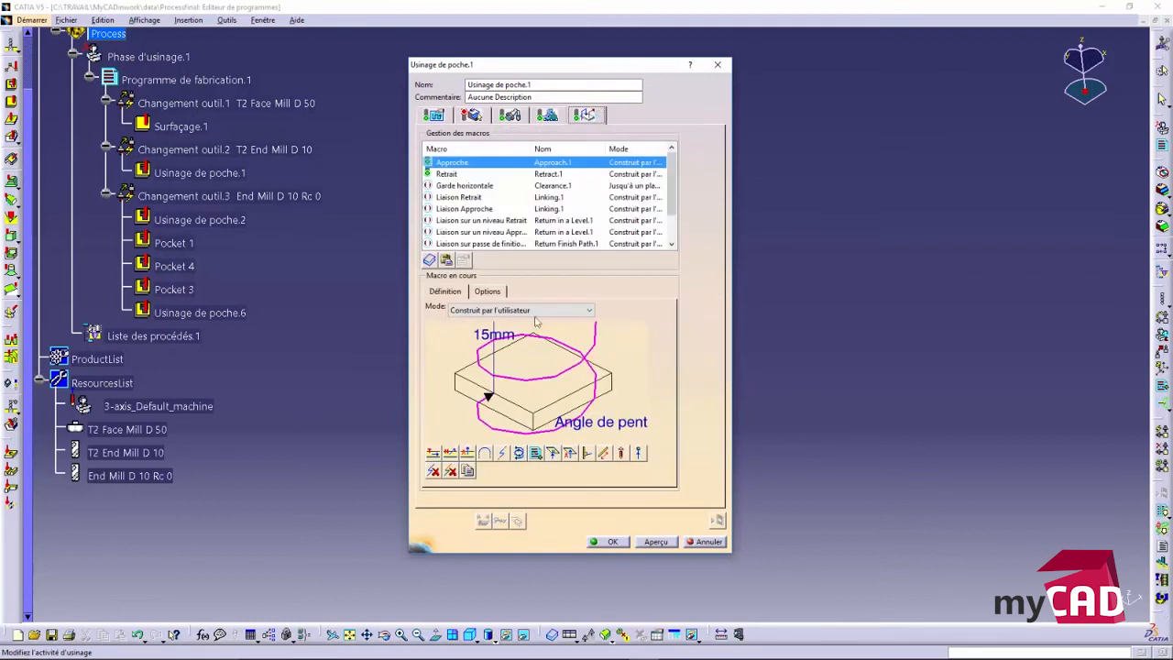
pyautogui.click(706, 543)
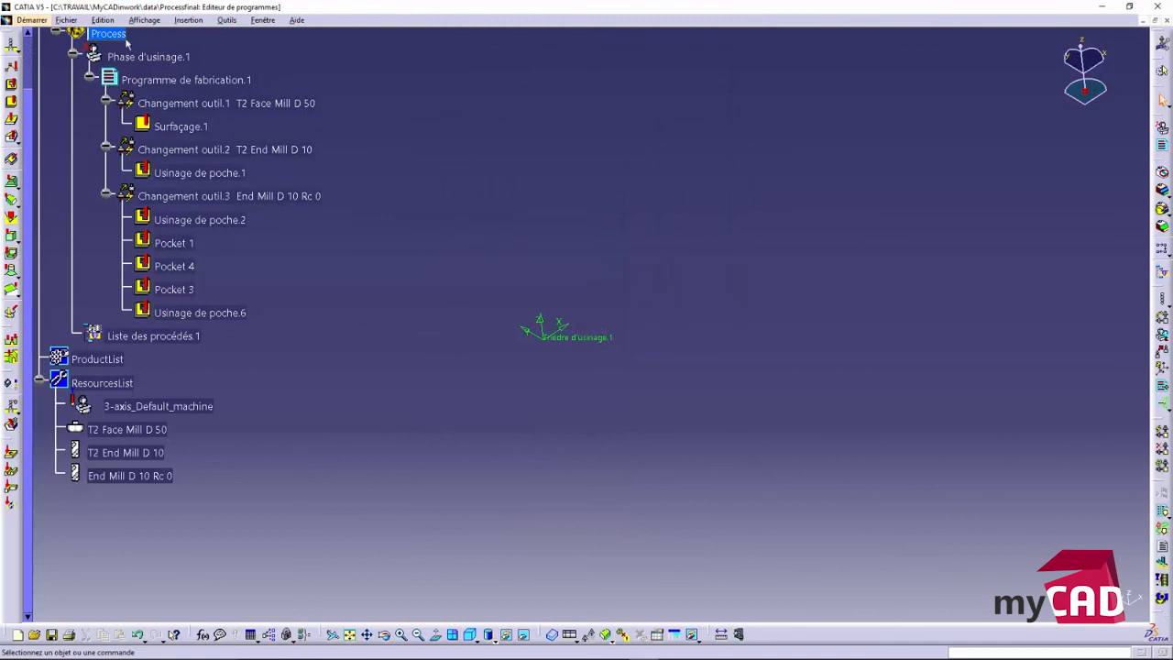
# - Save the isolated process as standard1.CATProcess in the standard subfolder of data
pyautogui.click(66, 21)
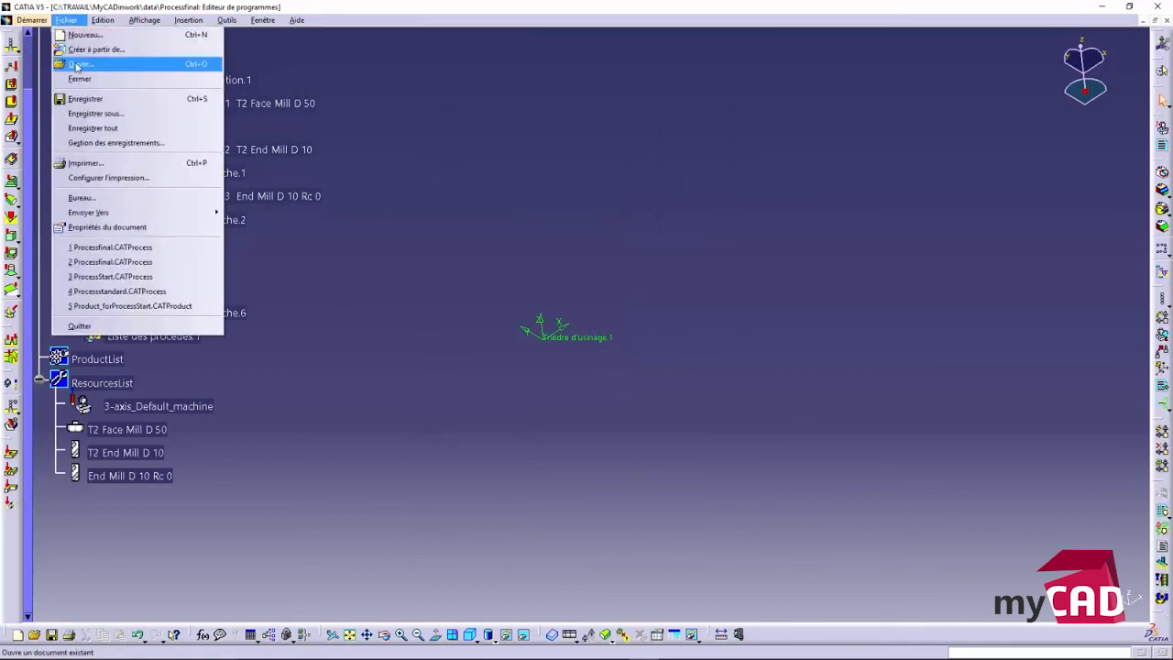
pyautogui.click(91, 113)
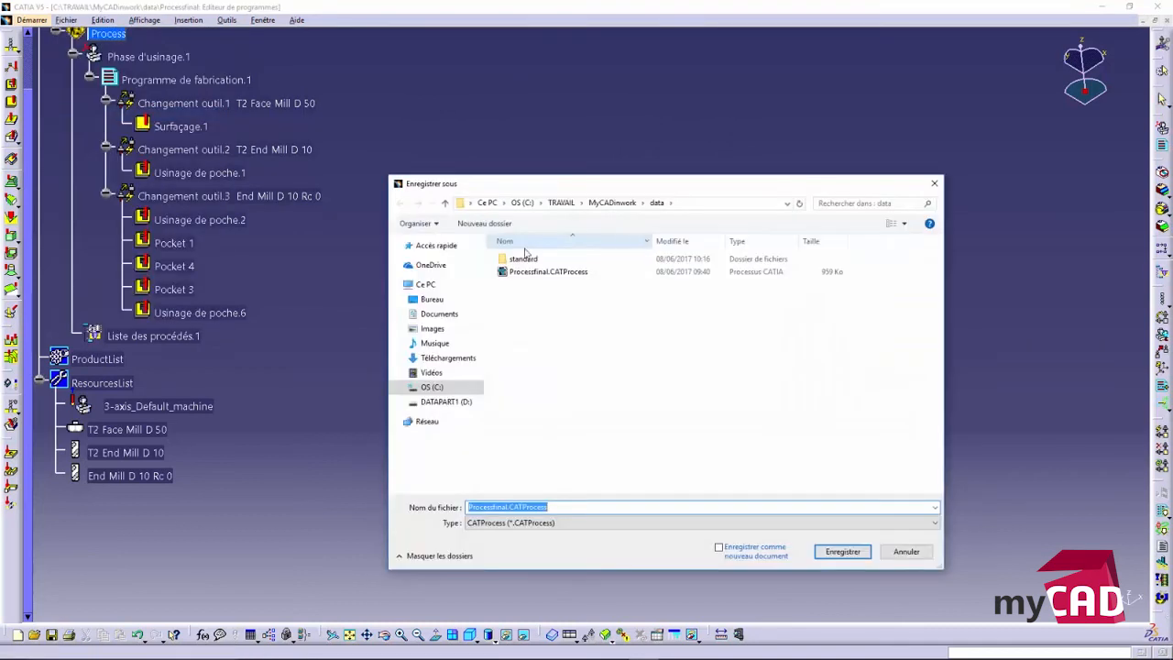
pyautogui.doubleClick(523, 259)
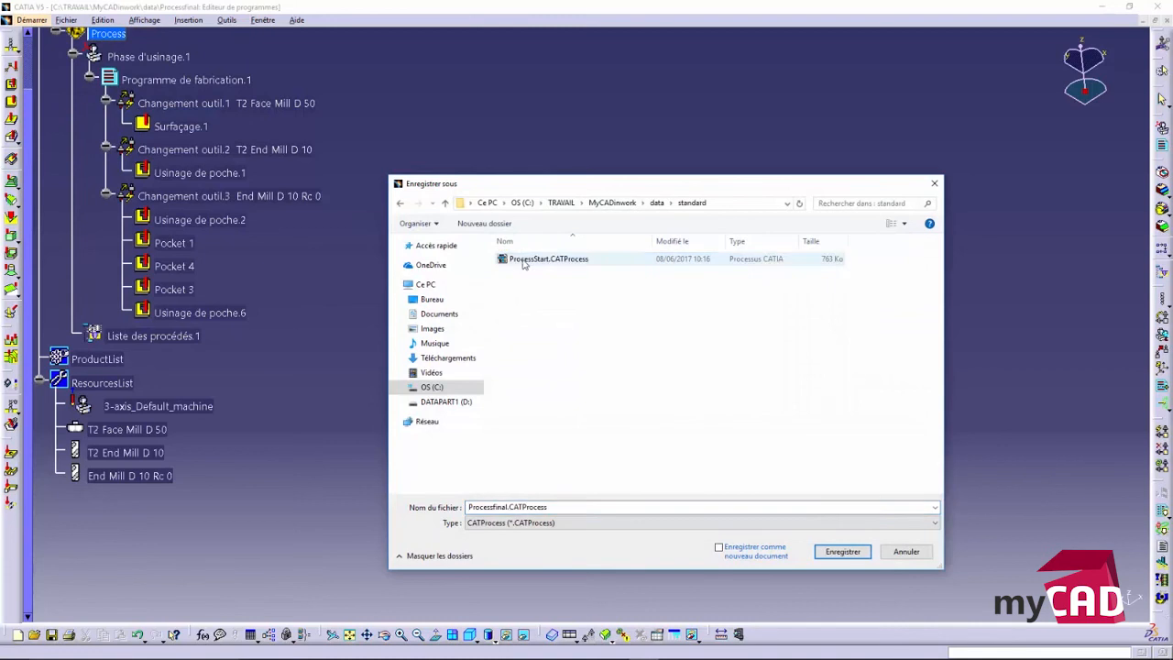
pyautogui.doubleClick(508, 507)
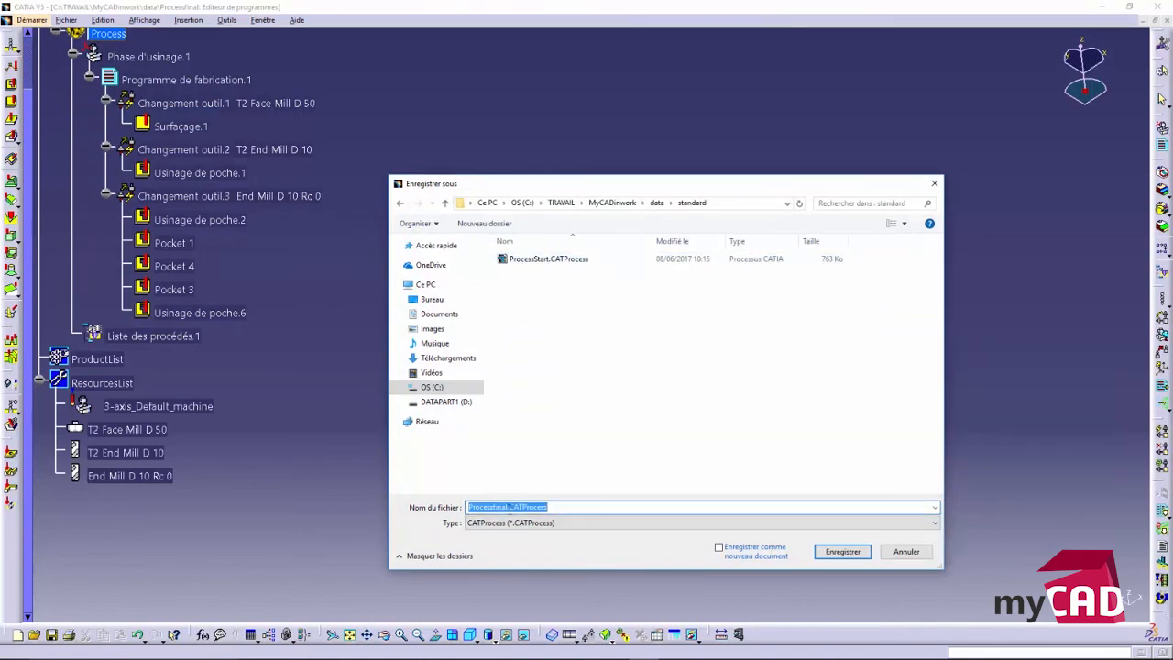
pyautogui.moveTo(509, 507); pyautogui.dragTo(443, 492)
pyautogui.write('standard1')
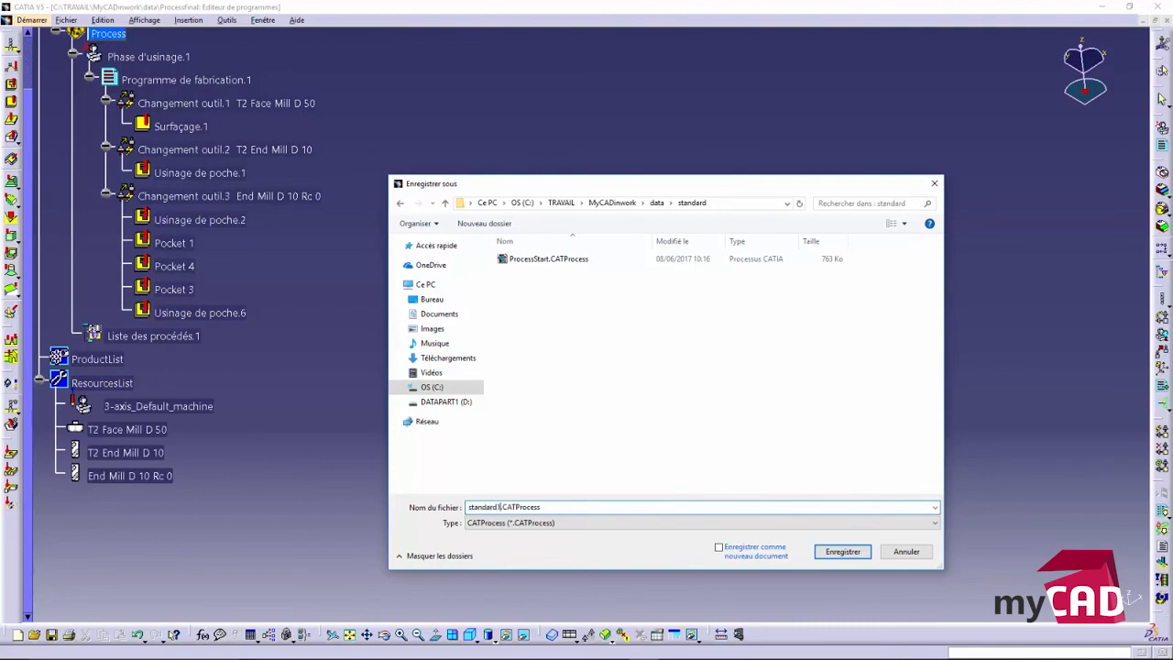
pyautogui.click(840, 554)
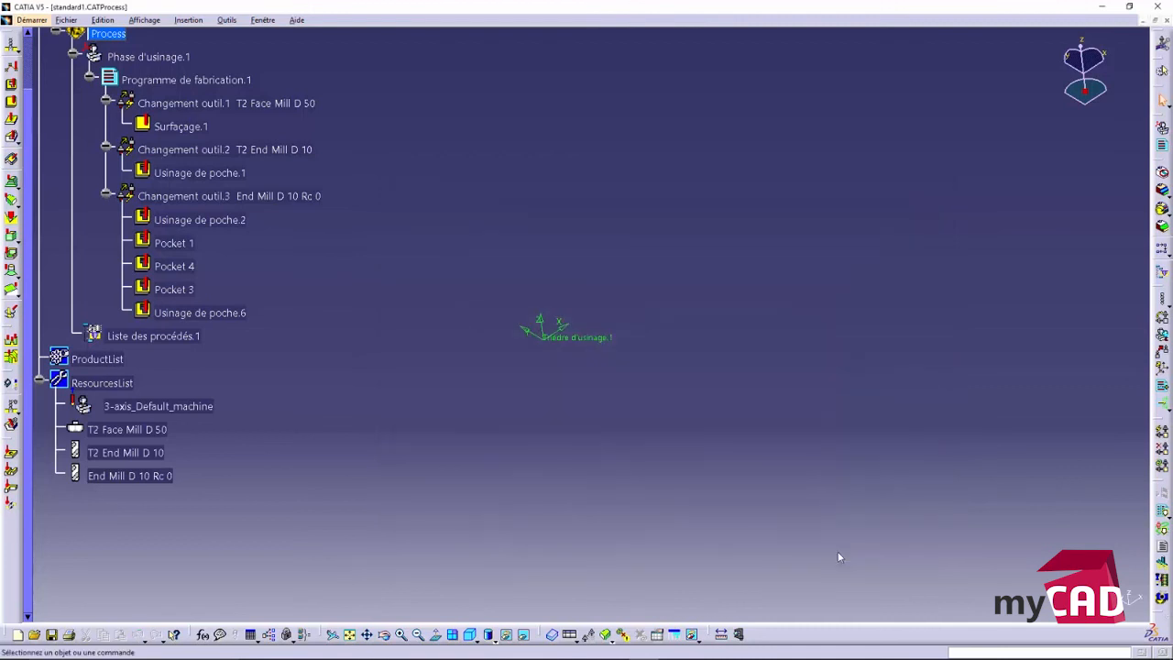
# - Close the current process and open standard1.CATProcess from the standard folder
pyautogui.click(1165, 20)
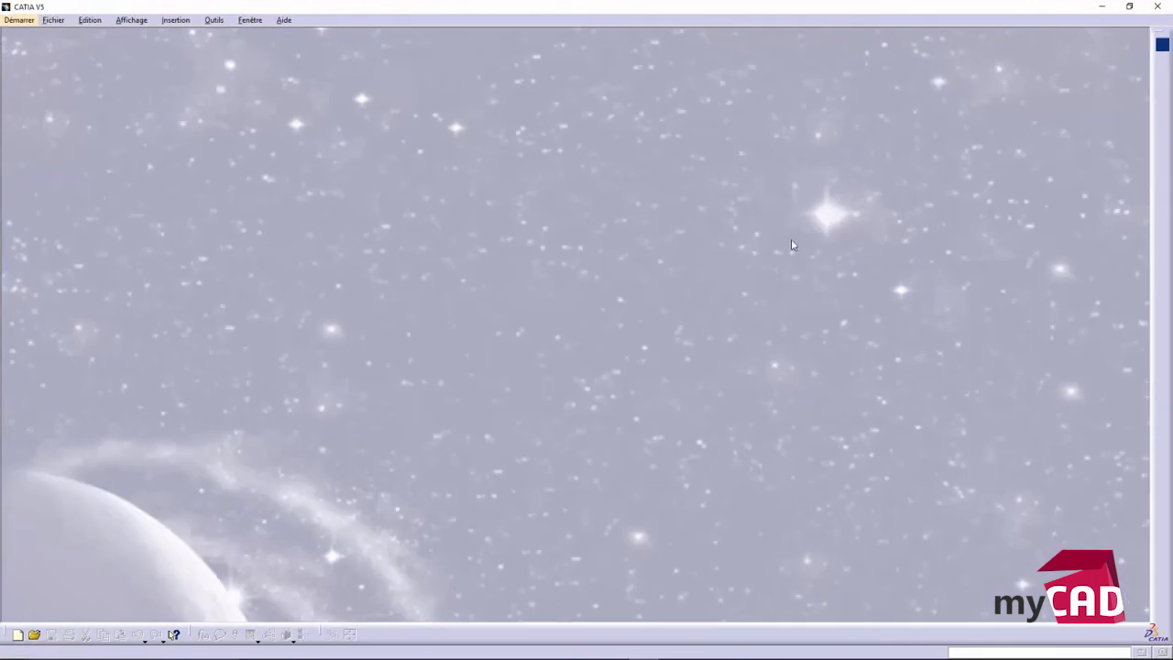
pyautogui.click(55, 20)
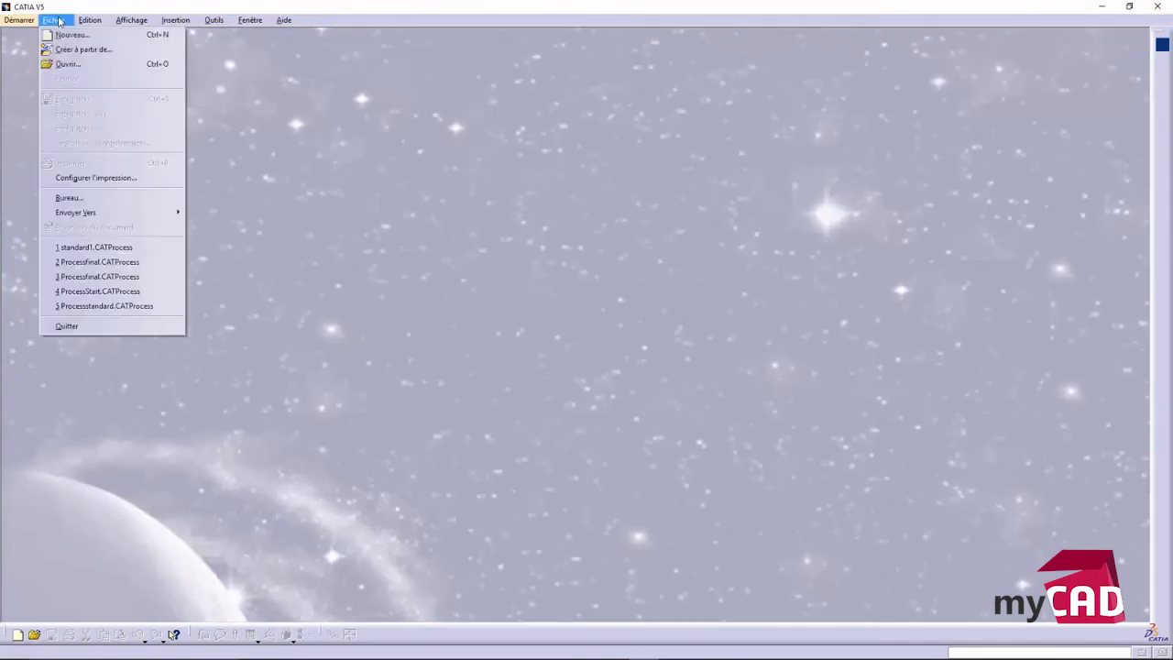
pyautogui.click(64, 66)
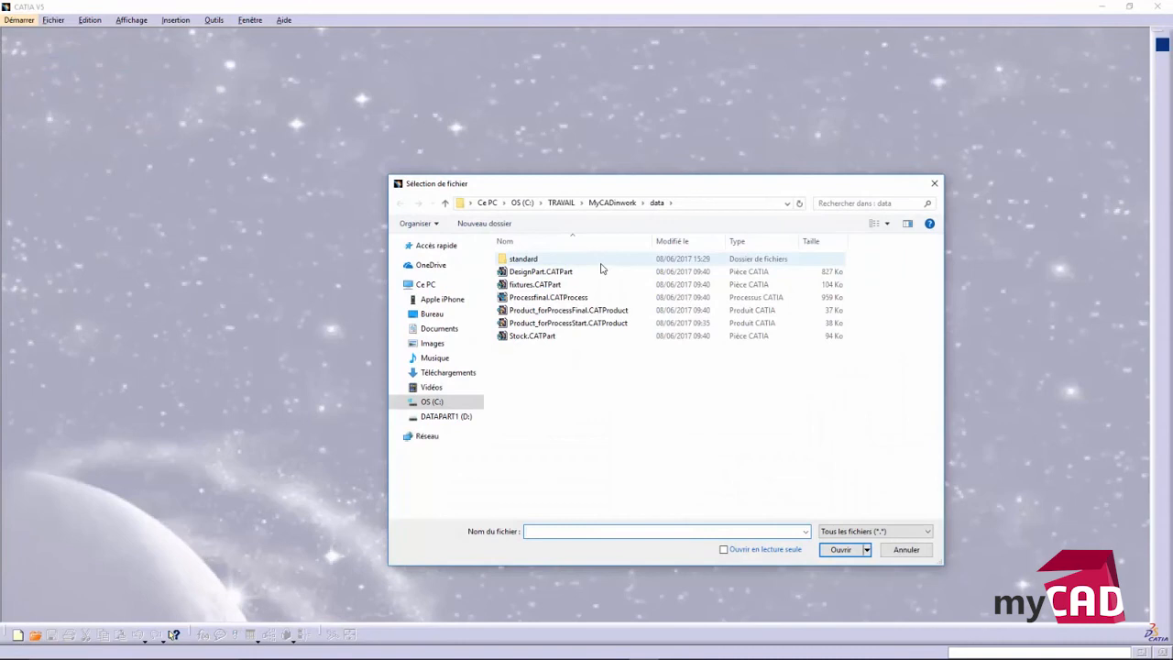
pyautogui.doubleClick(522, 261)
pyautogui.click(529, 273)
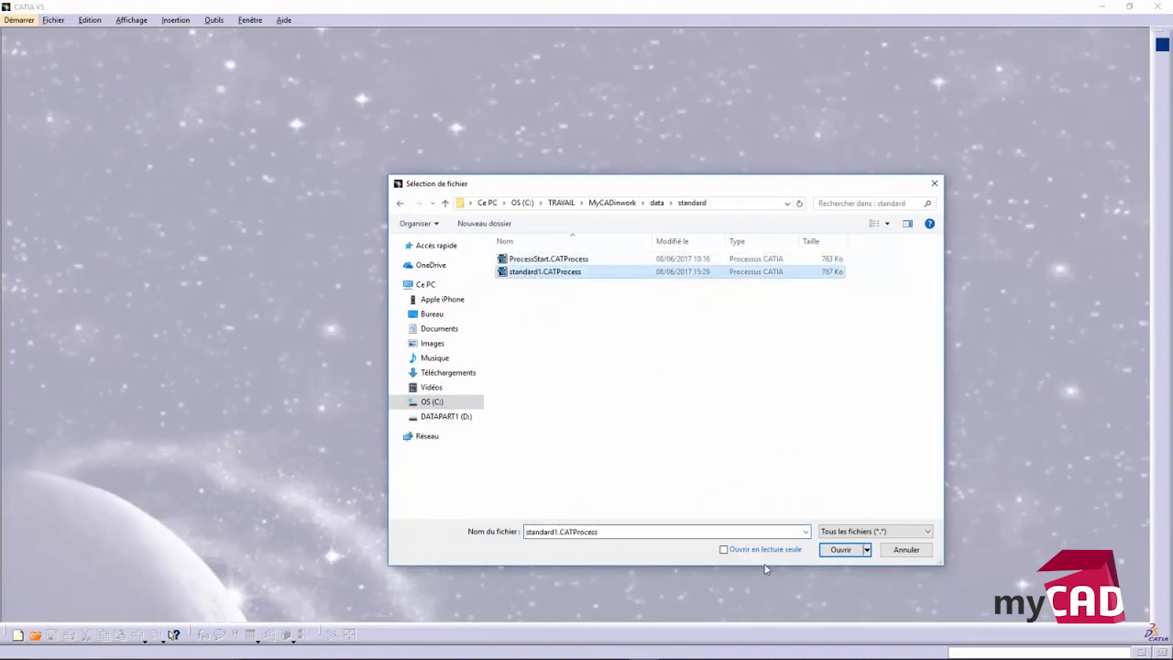
pyautogui.click(832, 548)
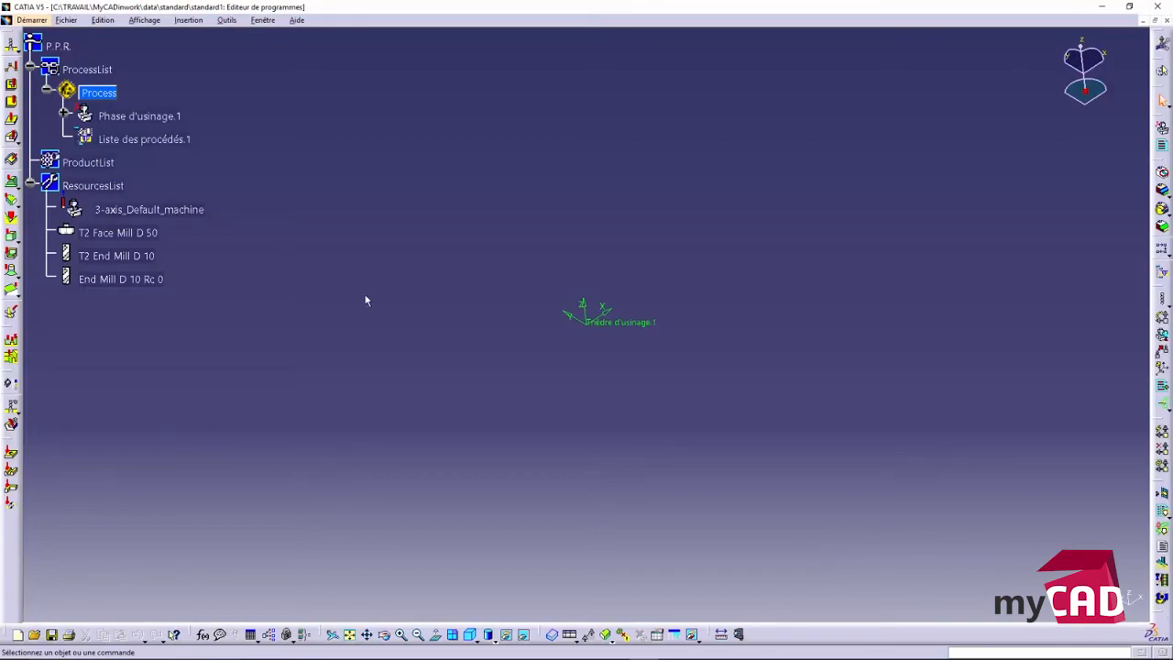
# - Assign Product_forProcessFinal.CATProduct from the Data2 folder as the associated product of Phase d'usinage.1
pyautogui.doubleClick(144, 118)
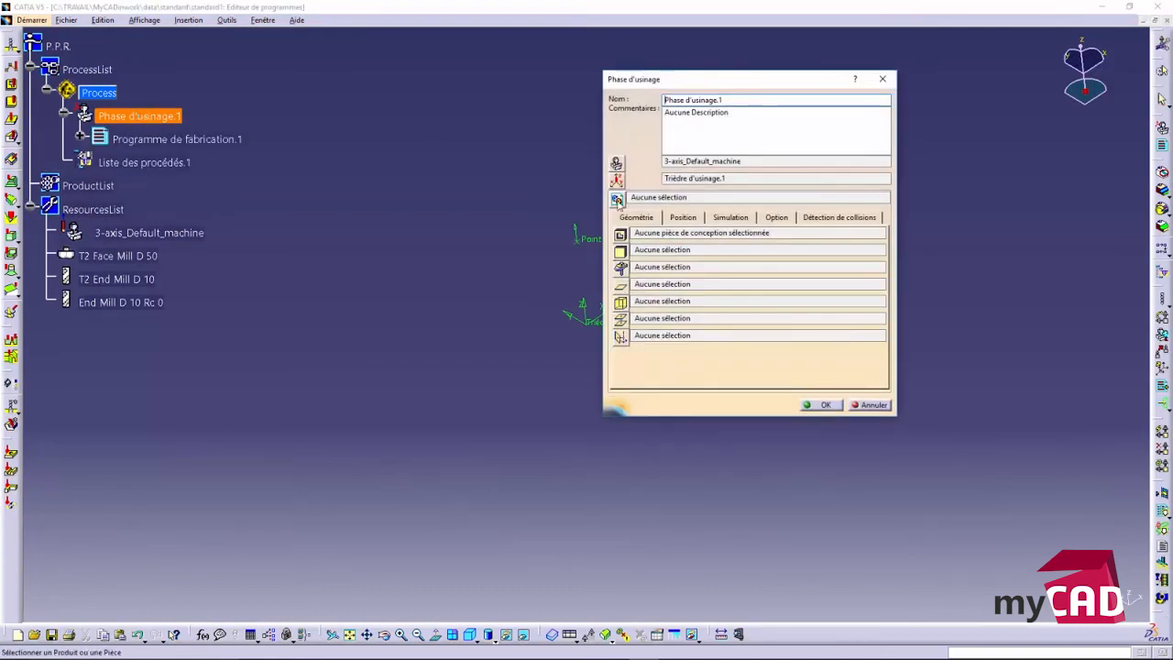
pyautogui.click(617, 199)
pyautogui.click(570, 368)
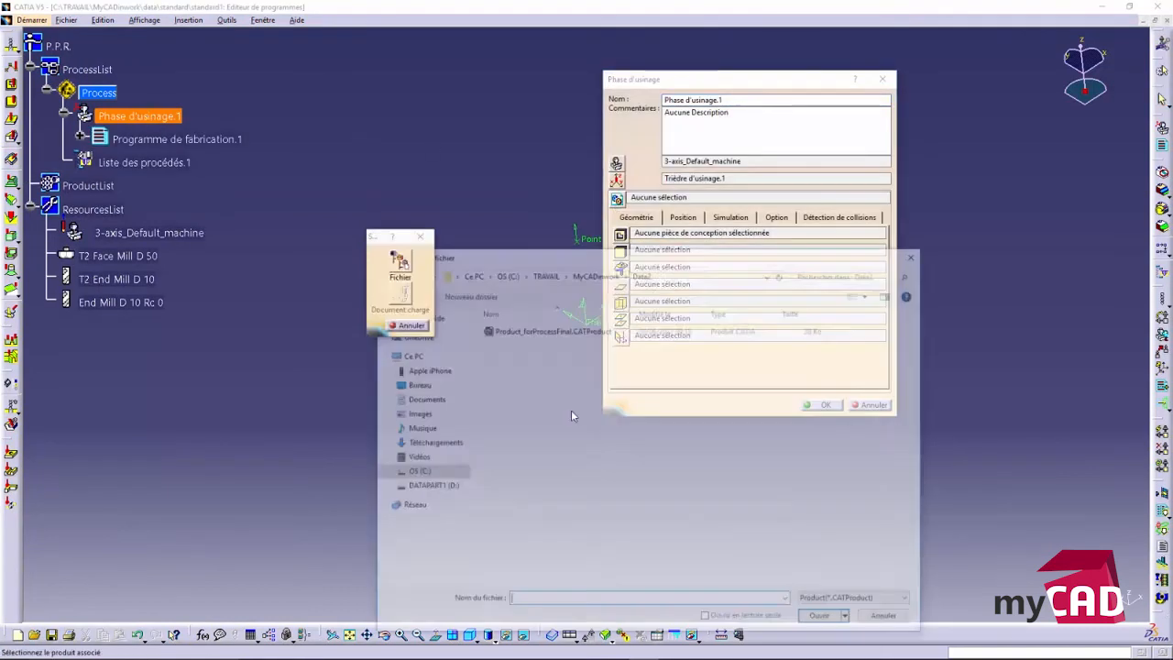
pyautogui.click(550, 330)
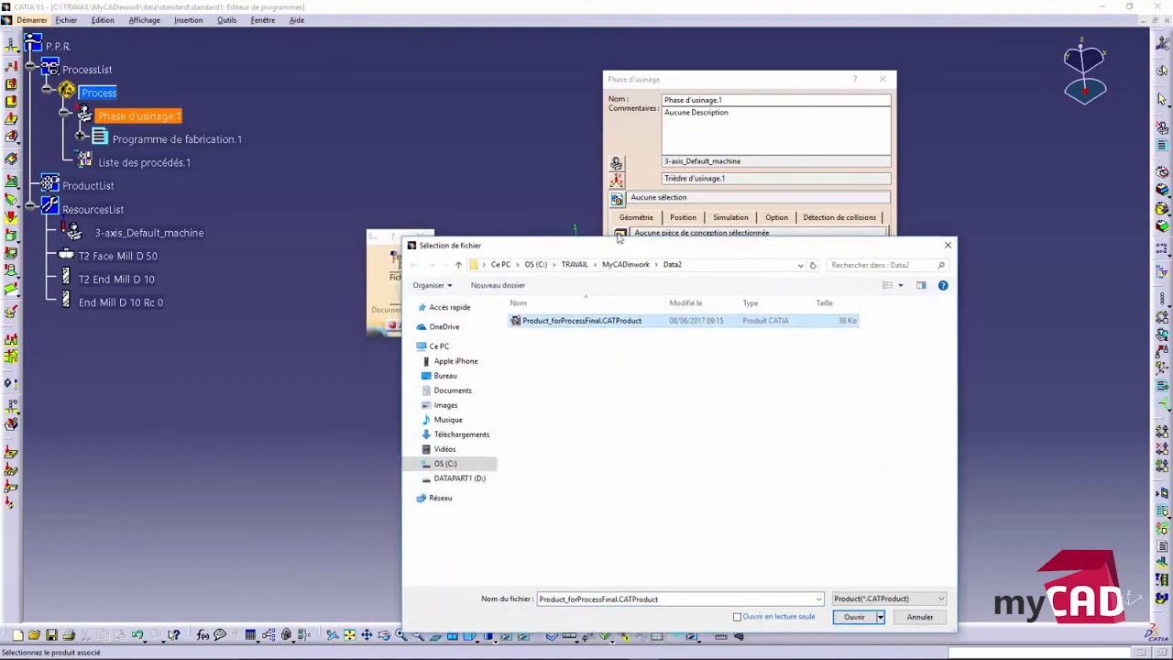
pyautogui.click(579, 164)
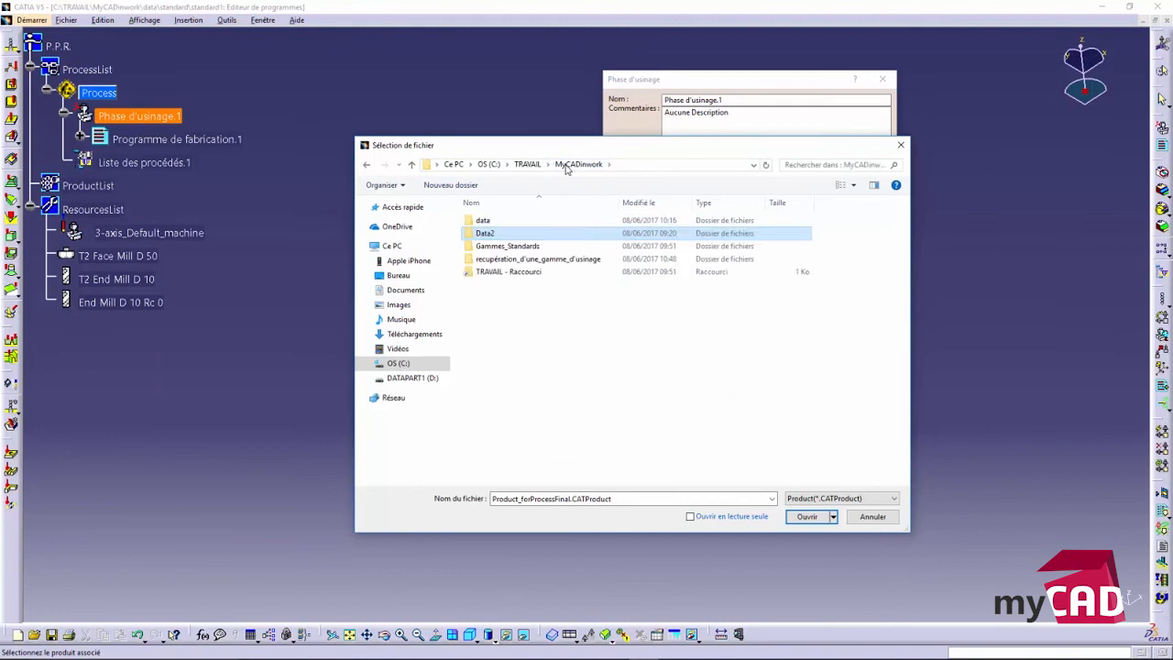
pyautogui.doubleClick(504, 235)
pyautogui.click(515, 222)
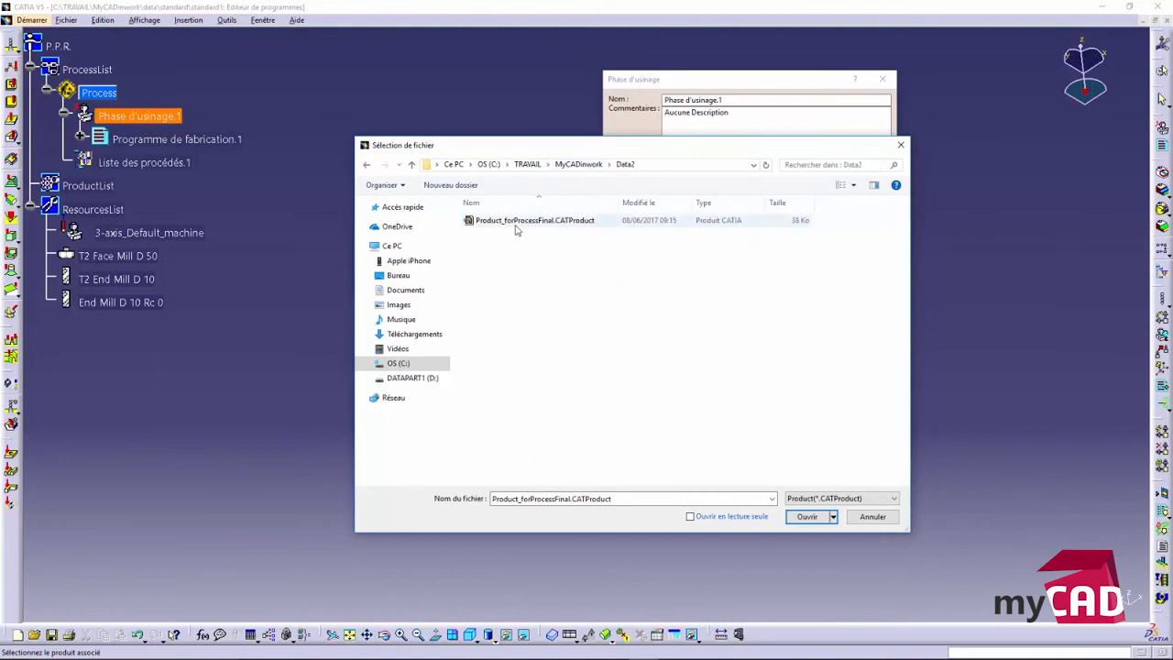
pyautogui.click(793, 518)
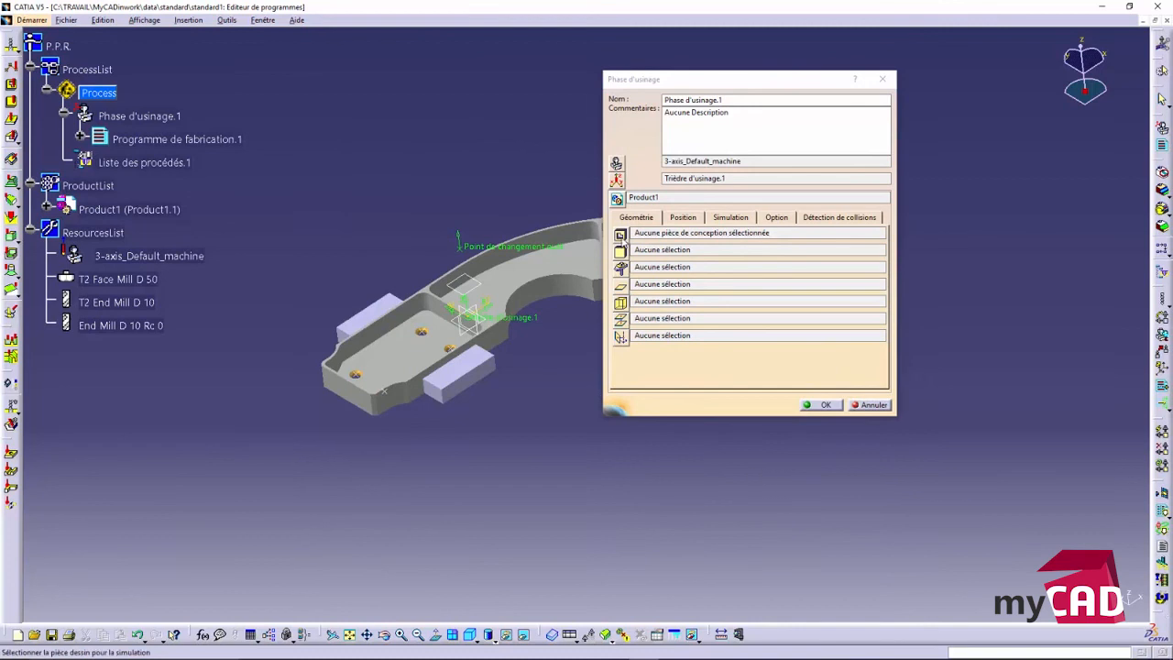
# - Define the curved pocketed part as the design part and the clamping blocks as fixtures of Phase d'usinage.1, and validate the phase
pyautogui.click(619, 234)
pyautogui.click(593, 277)
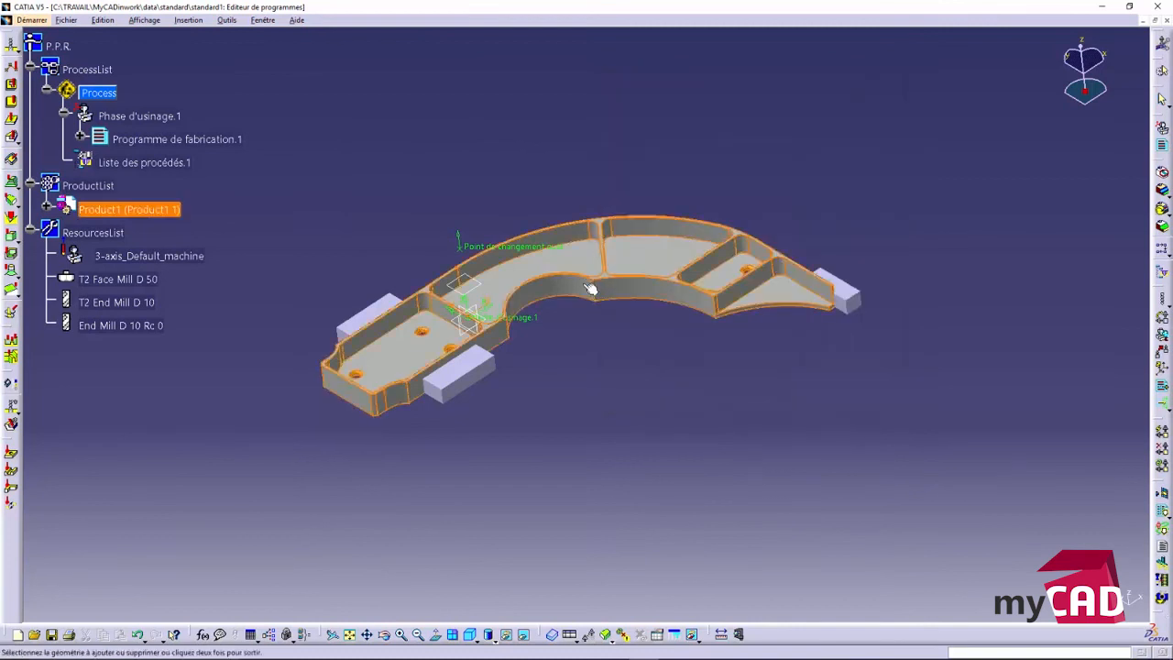
pyautogui.doubleClick(599, 416)
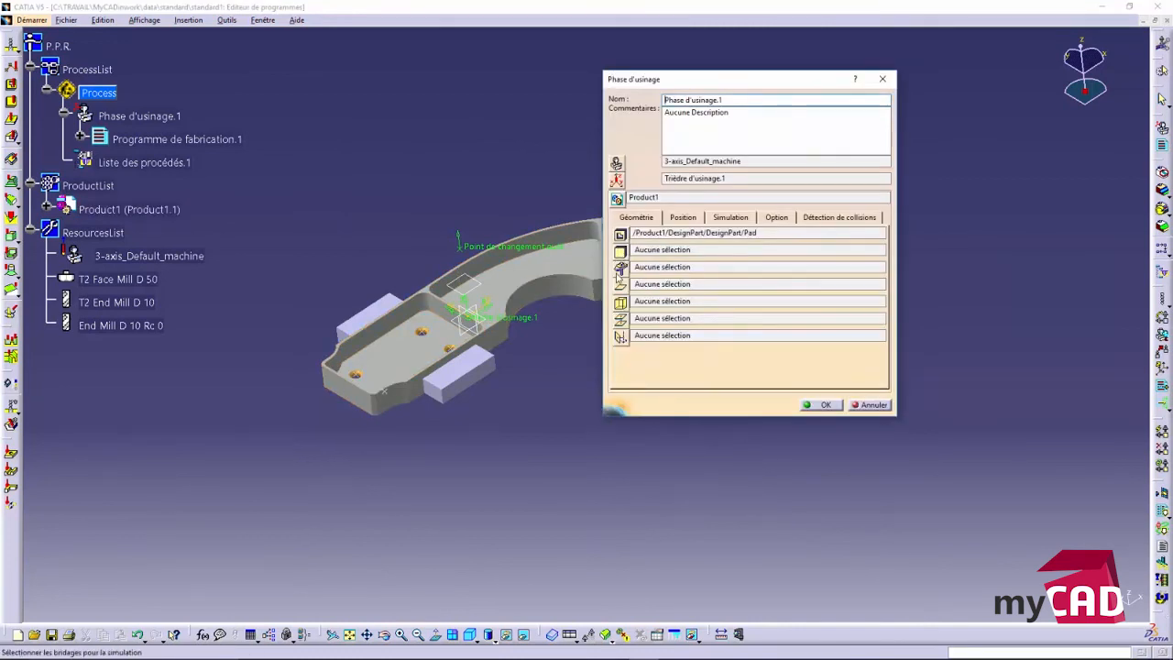
pyautogui.click(622, 266)
pyautogui.click(484, 395)
pyautogui.doubleClick(556, 445)
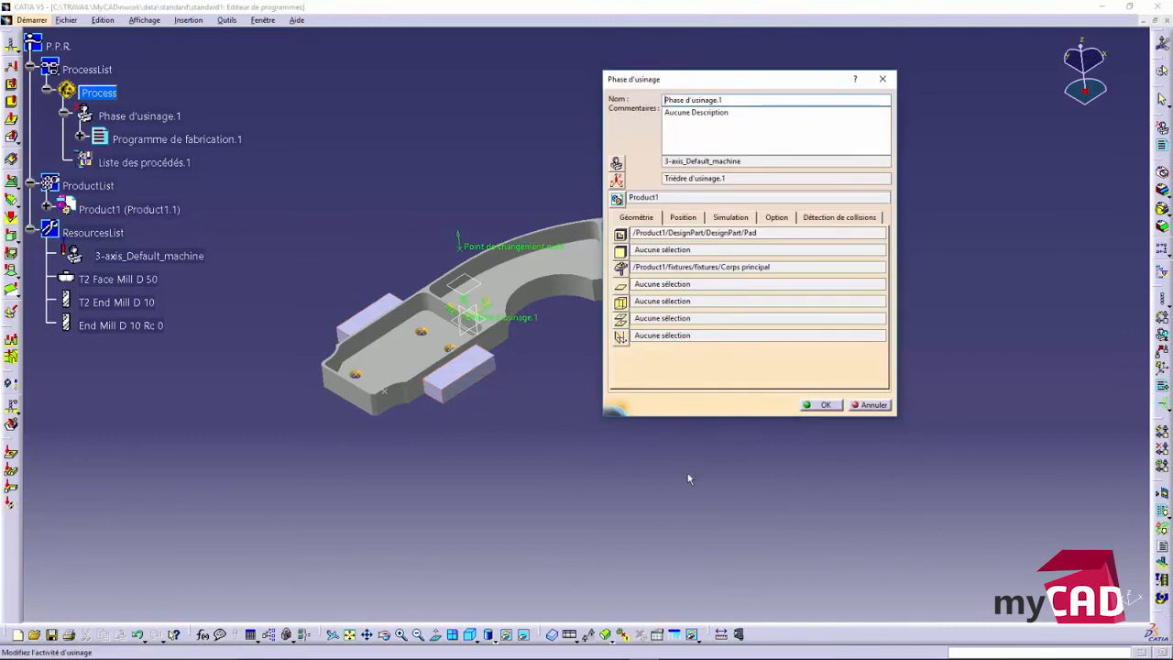
pyautogui.click(808, 408)
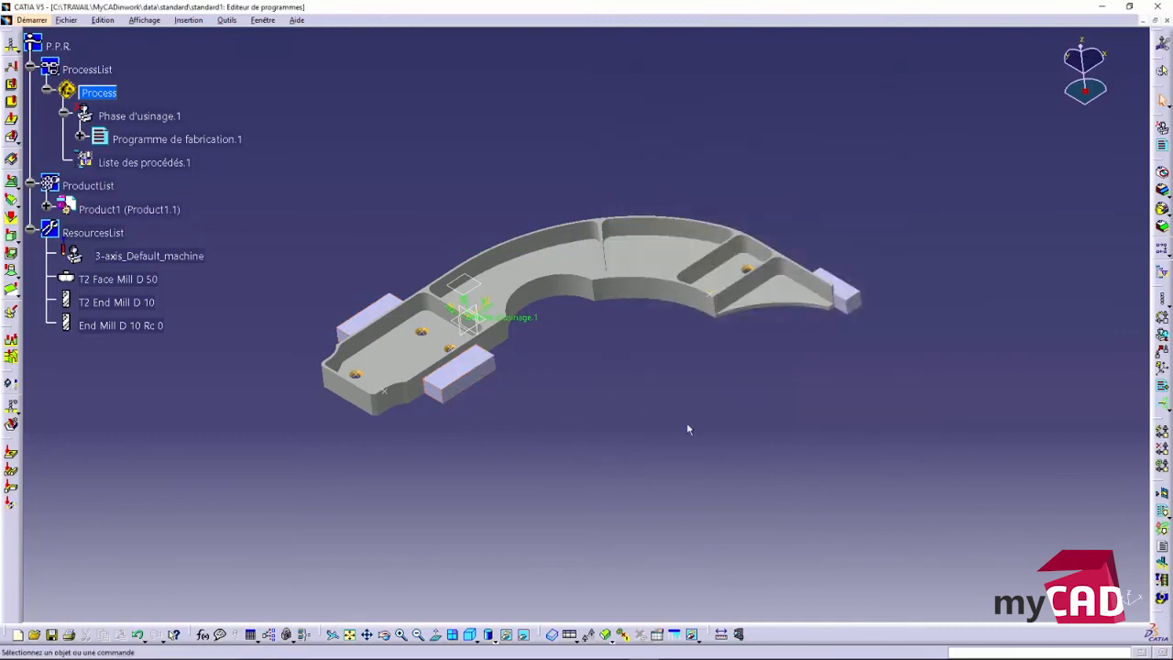
# - Set the bottom and top geometry of Usinage de poche.1 using the floor of the large curved pocket and the part's upper face
pyautogui.click(80, 136)
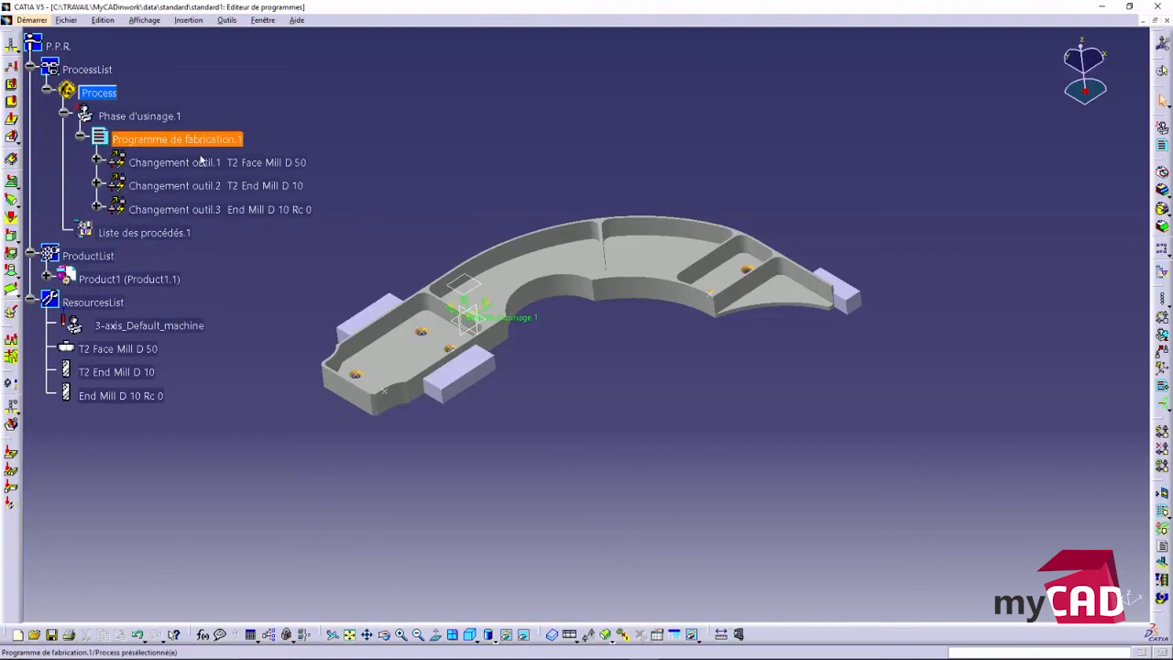
pyautogui.click(97, 163)
pyautogui.click(98, 209)
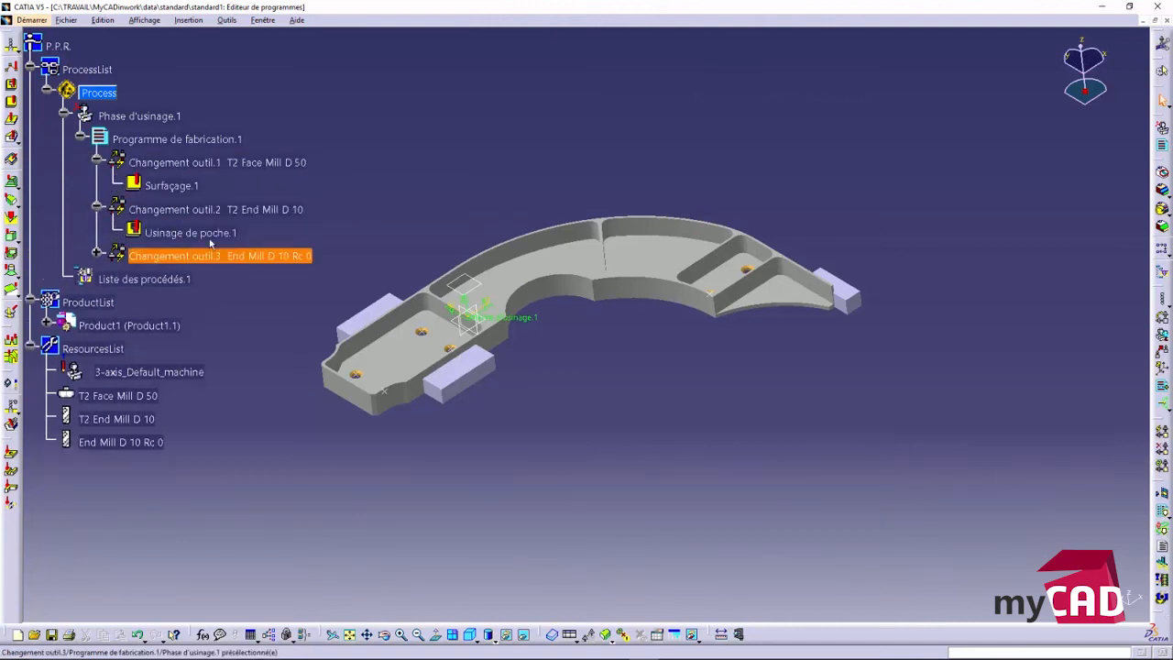
pyautogui.doubleClick(203, 232)
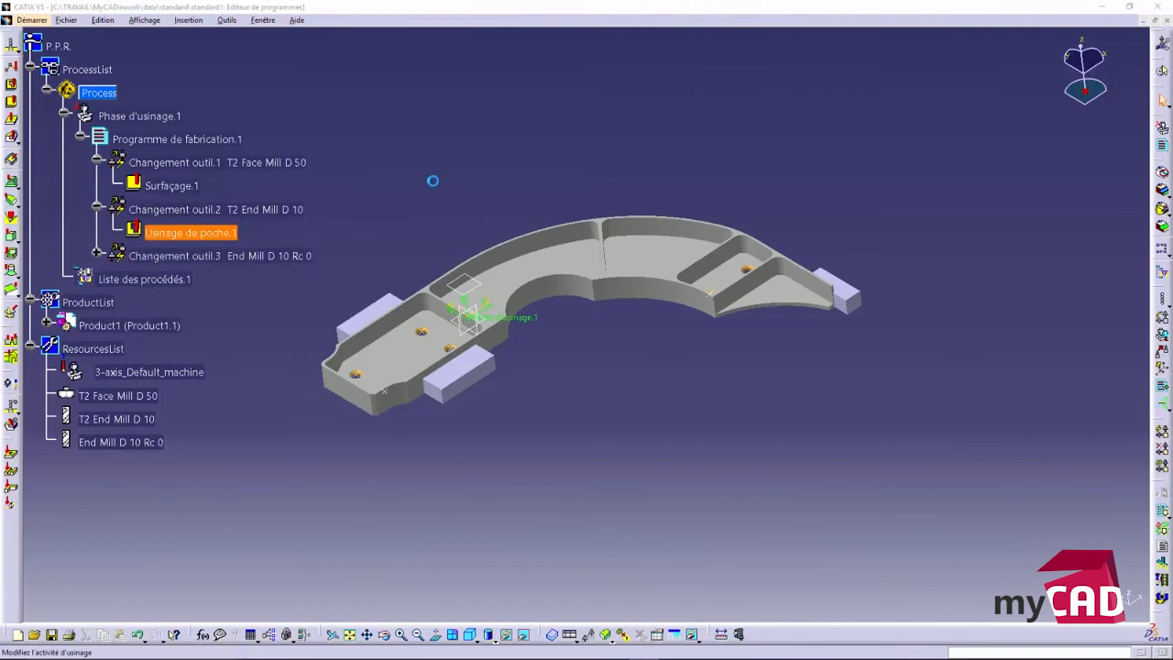
pyautogui.click(502, 232)
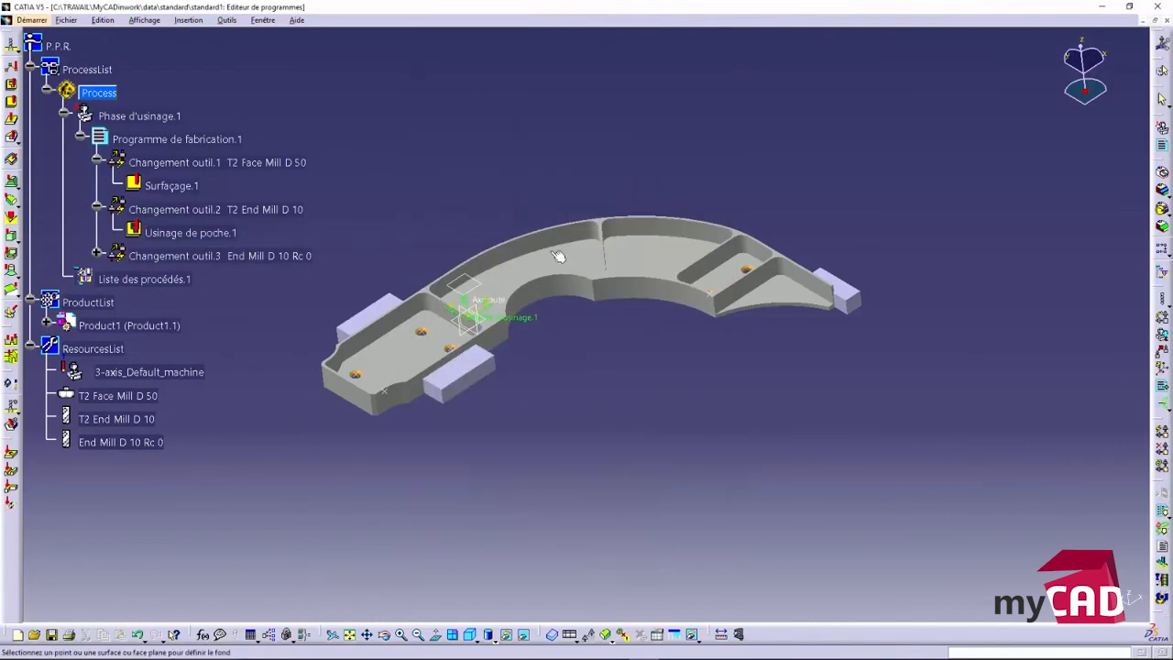
pyautogui.click(568, 259)
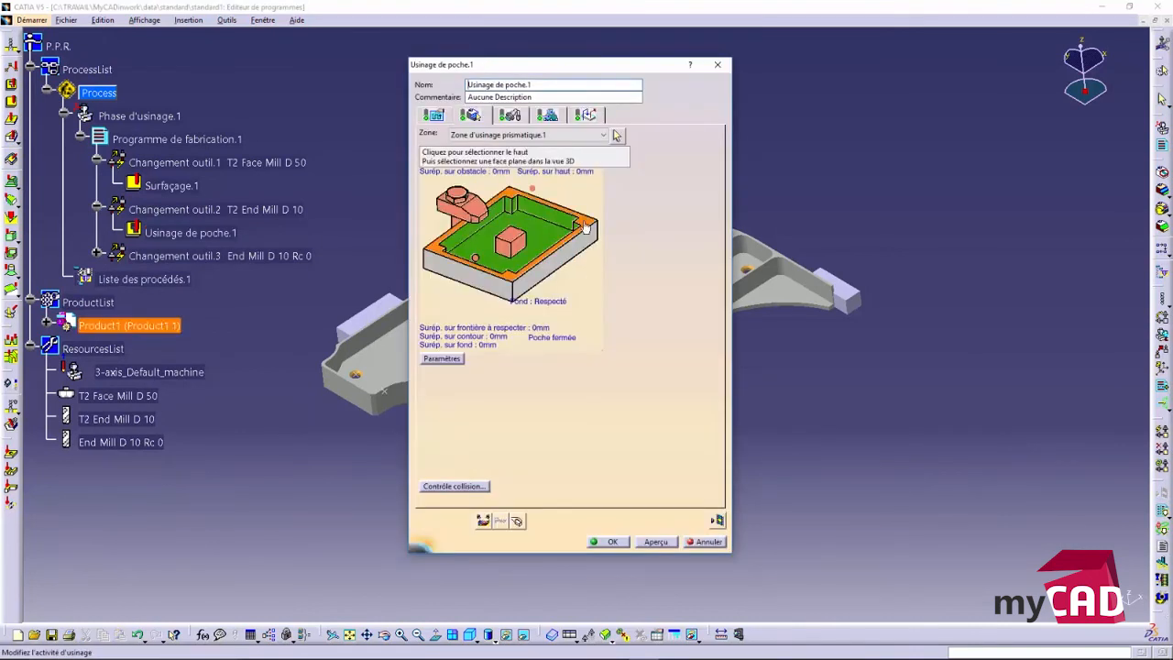
pyautogui.click(587, 229)
pyautogui.click(606, 225)
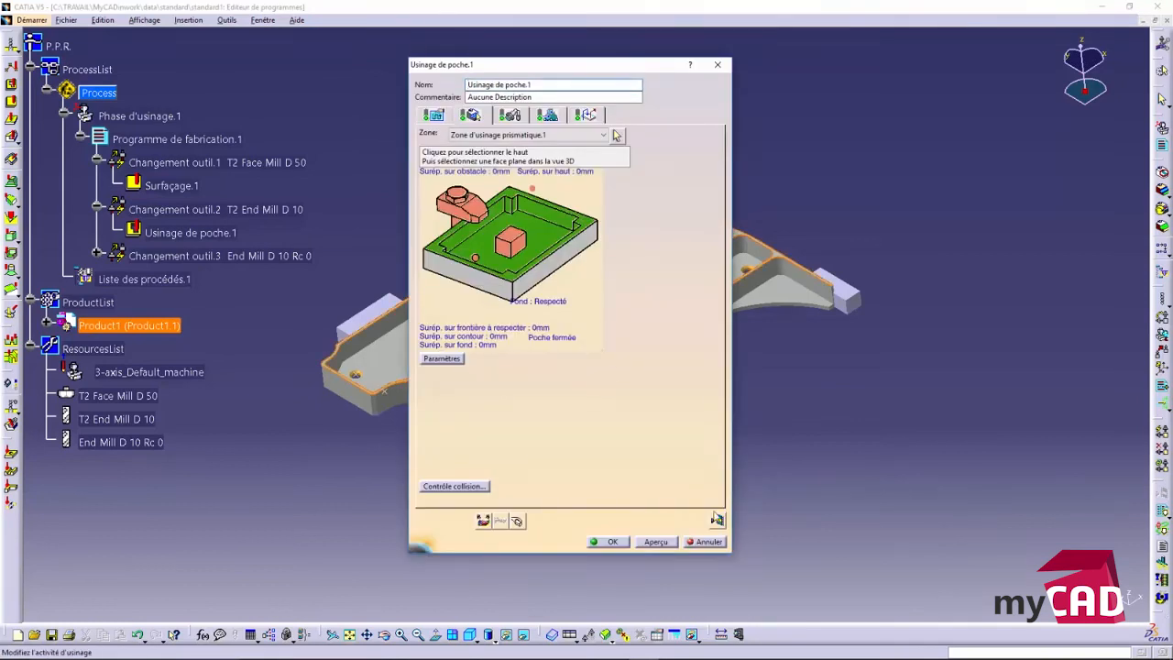
# - Compute the tool path of Usinage de poche.1, inspect it closely on the curved pocket and close the replay
pyautogui.click(717, 519)
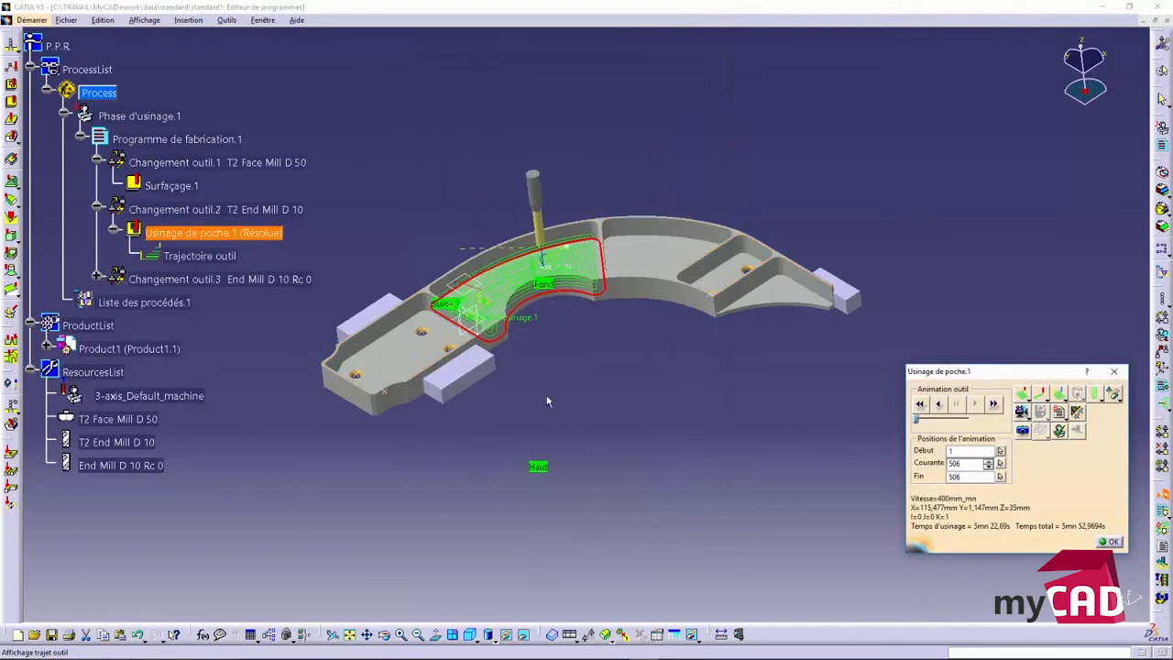
pyautogui.scroll(1, 547, 401)
pyautogui.moveTo(547, 400); pyautogui.dragTo(534, 317, button='middle')
pyautogui.moveTo(519, 435); pyautogui.dragTo(672, 413, button='middle')
pyautogui.moveTo(620, 455); pyautogui.dragTo(673, 437, button='middle')
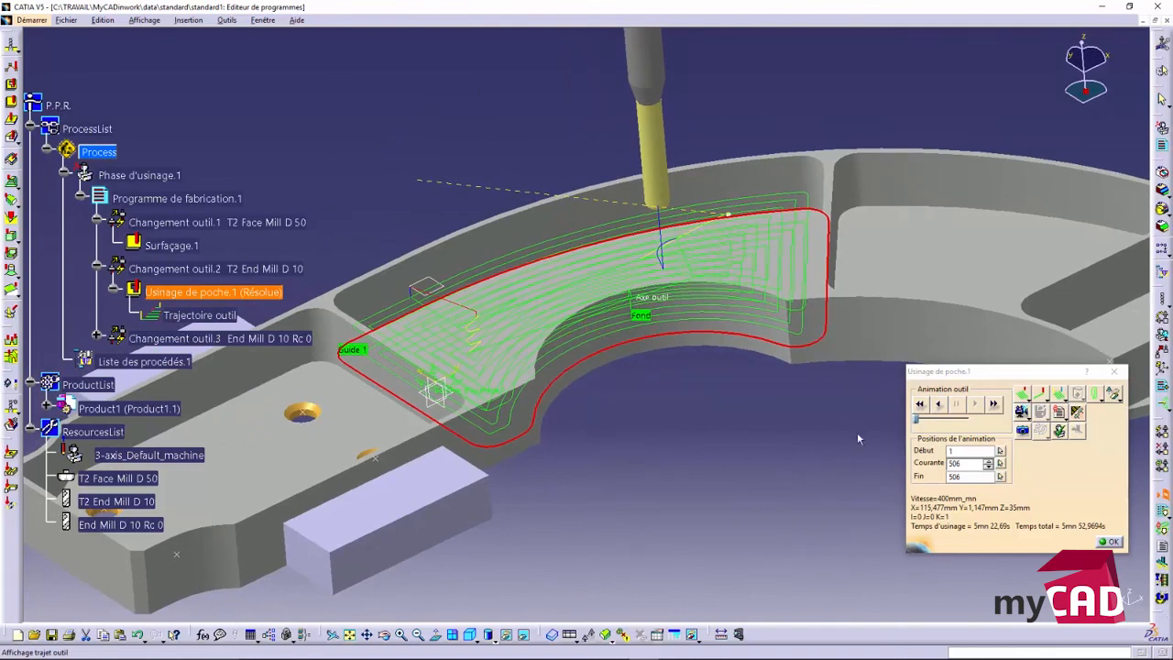
pyautogui.click(1110, 540)
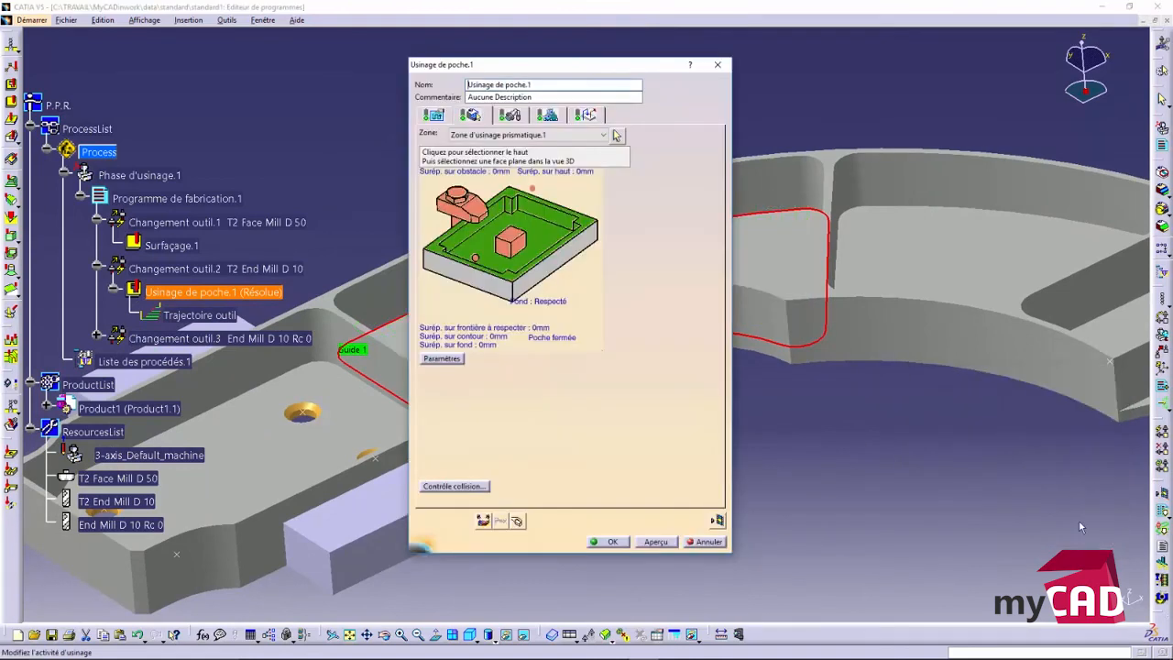
# - Review the machining strategy parameters of Usinage de poche.1 and set the axial number of levels to 3
pyautogui.click(432, 116)
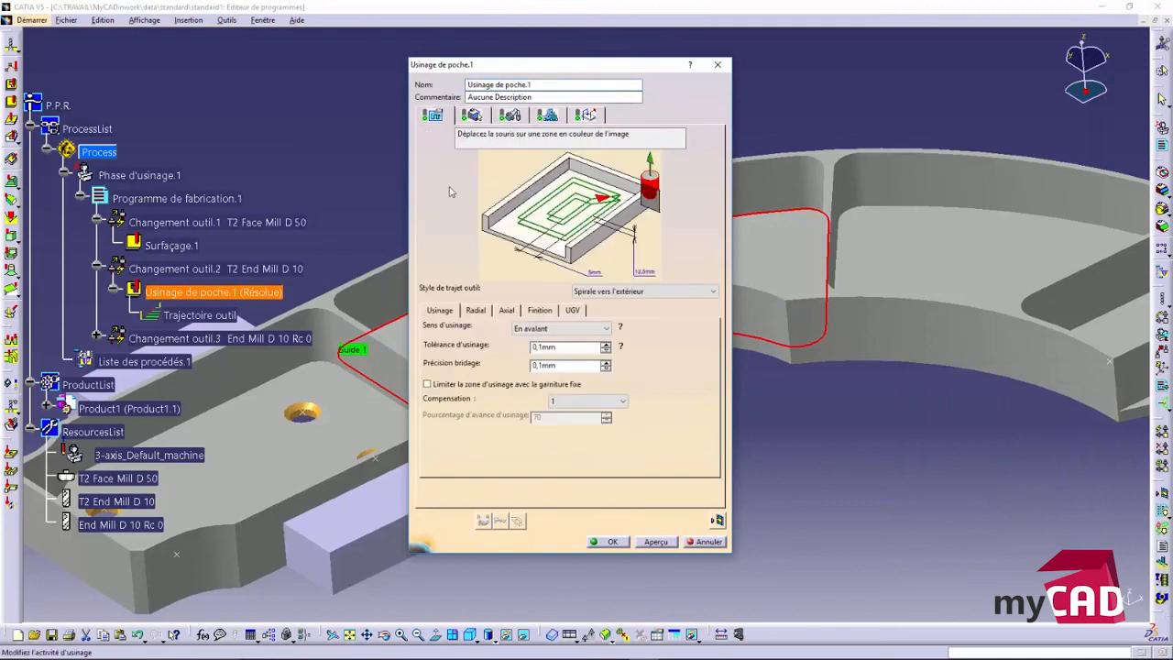
pyautogui.click(473, 311)
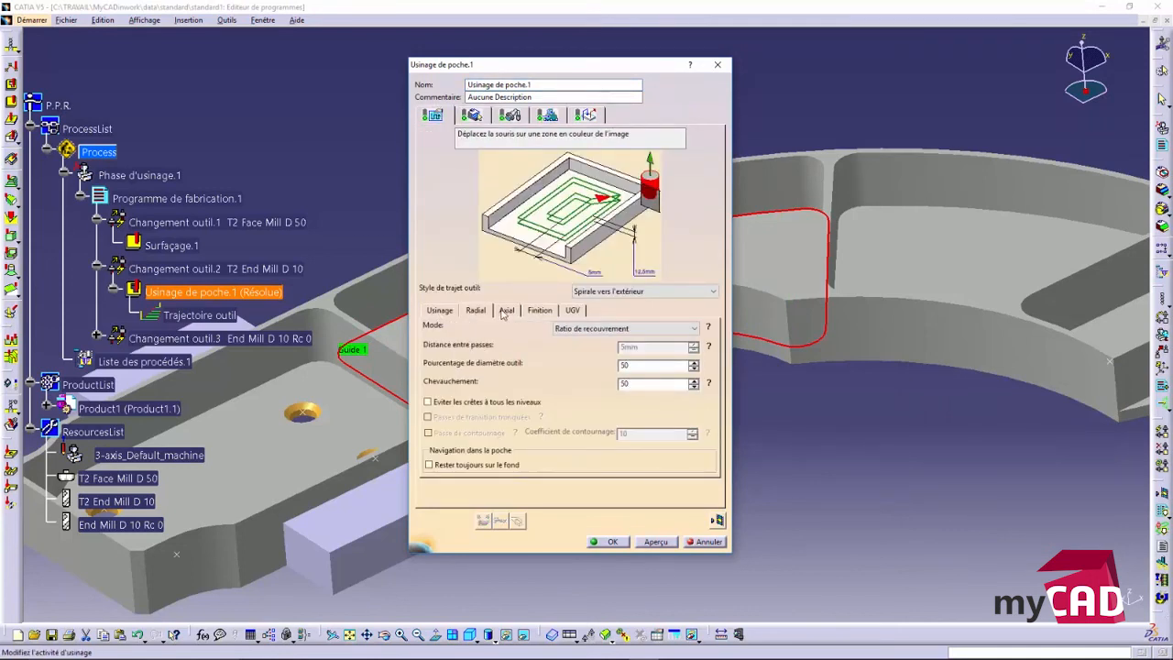
pyautogui.click(506, 311)
pyautogui.click(539, 312)
pyautogui.click(572, 311)
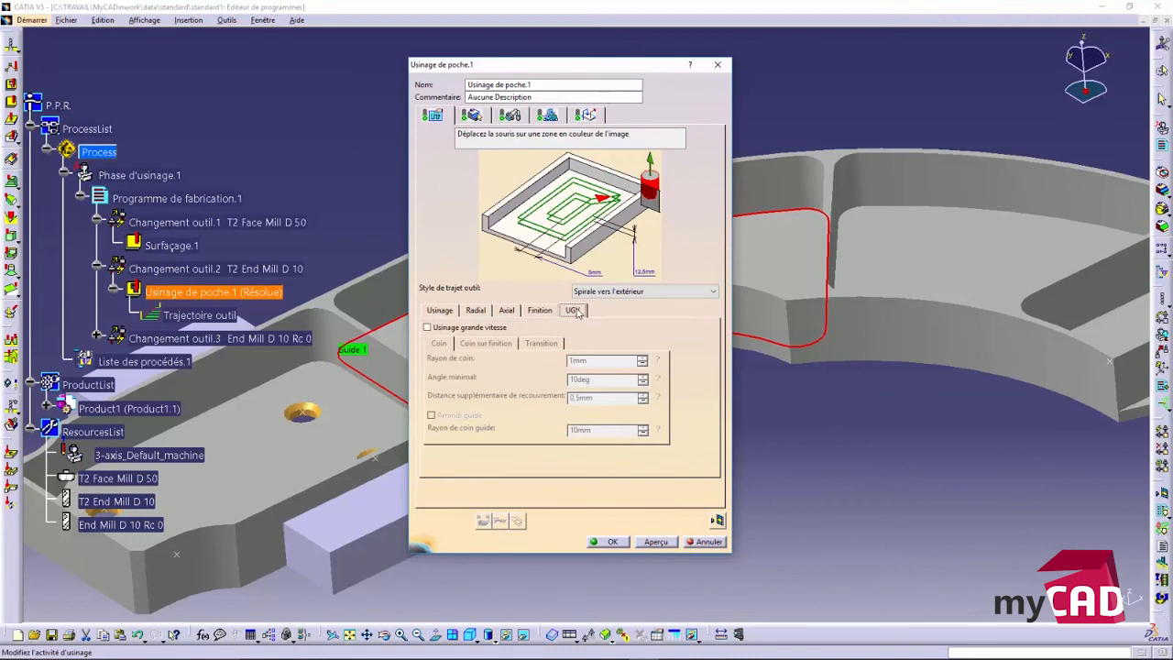
pyautogui.click(507, 311)
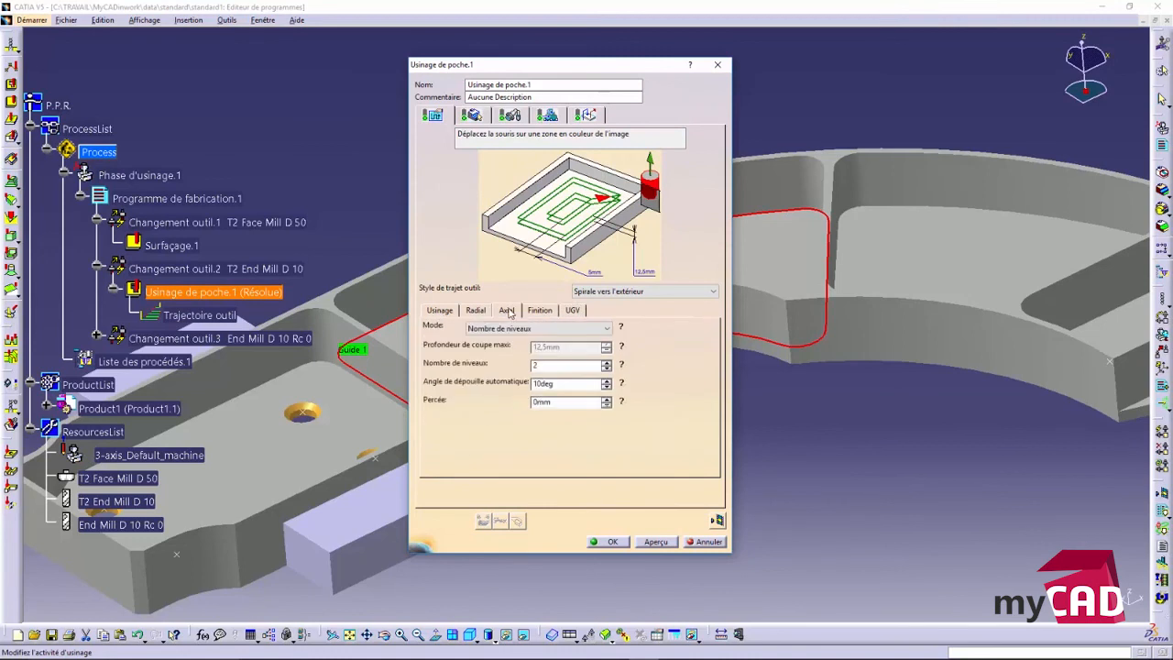
pyautogui.doubleClick(548, 366)
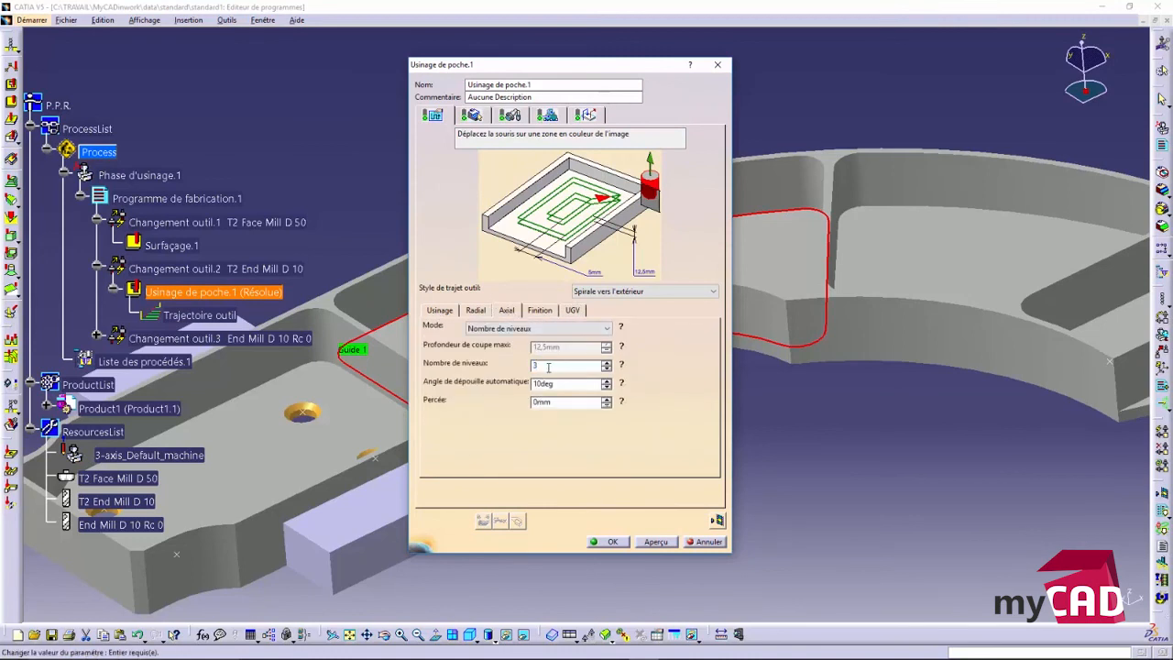
# - Set the number of levels to 3, recompute the tool path of Usinage de poche.1 and close the replay
pyautogui.write('3')
pyautogui.click(655, 541)
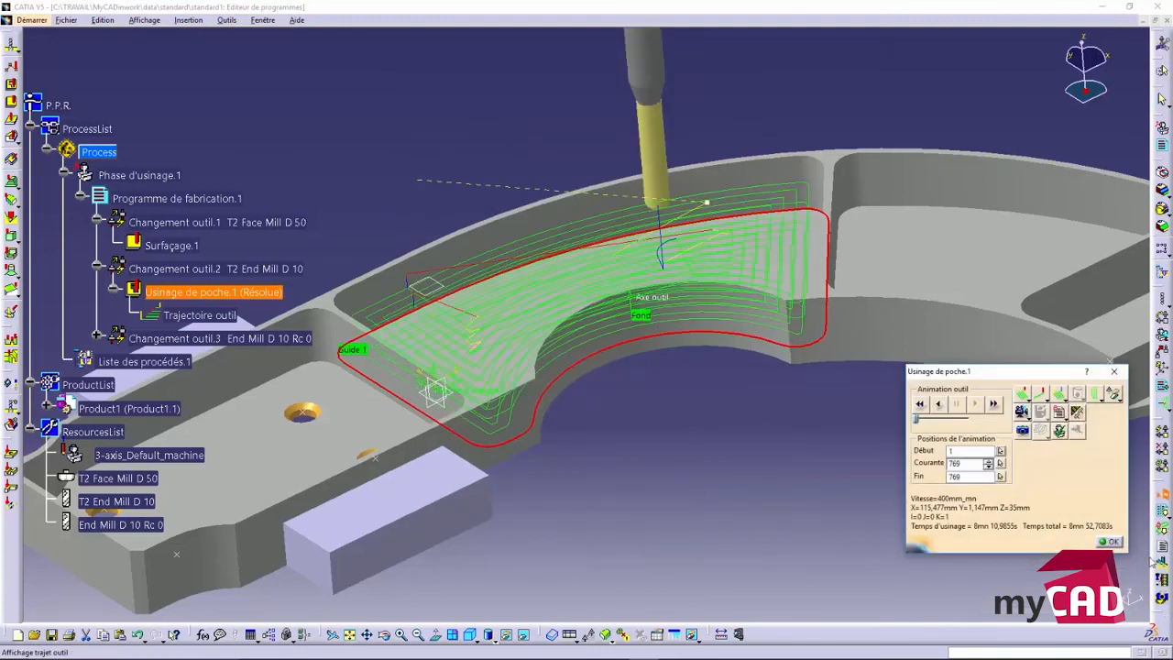
pyautogui.click(1109, 542)
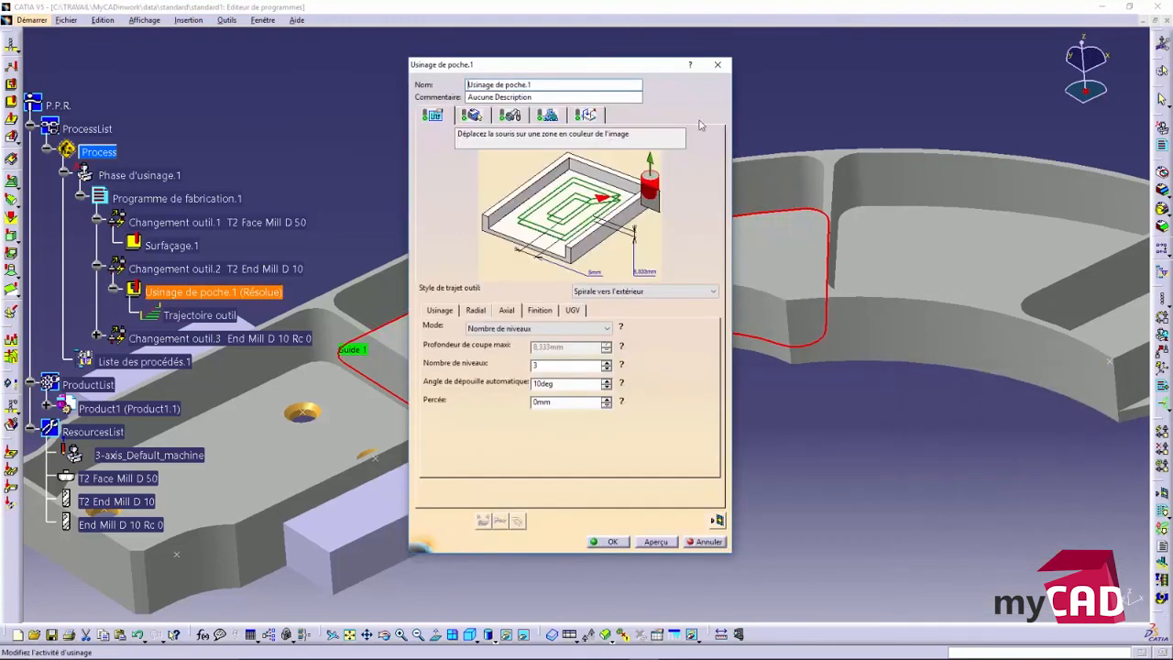
# - Review the tool, feeds and speeds, and macro settings of Usinage de poche.1, and validate the operation
pyautogui.click(511, 117)
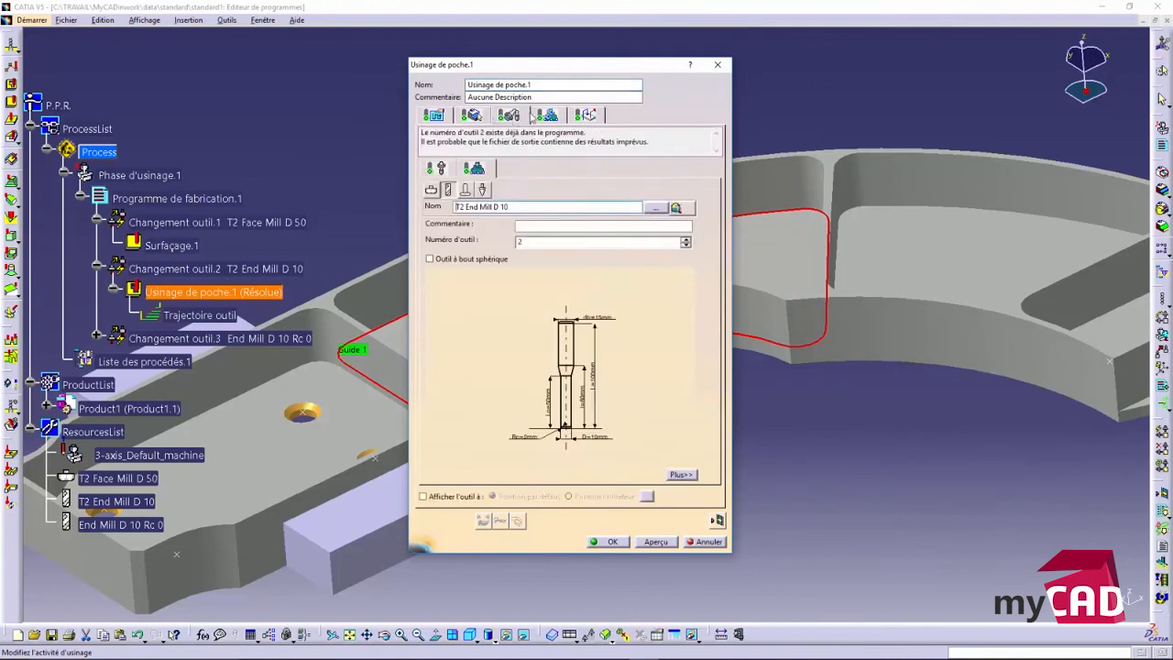
pyautogui.click(547, 116)
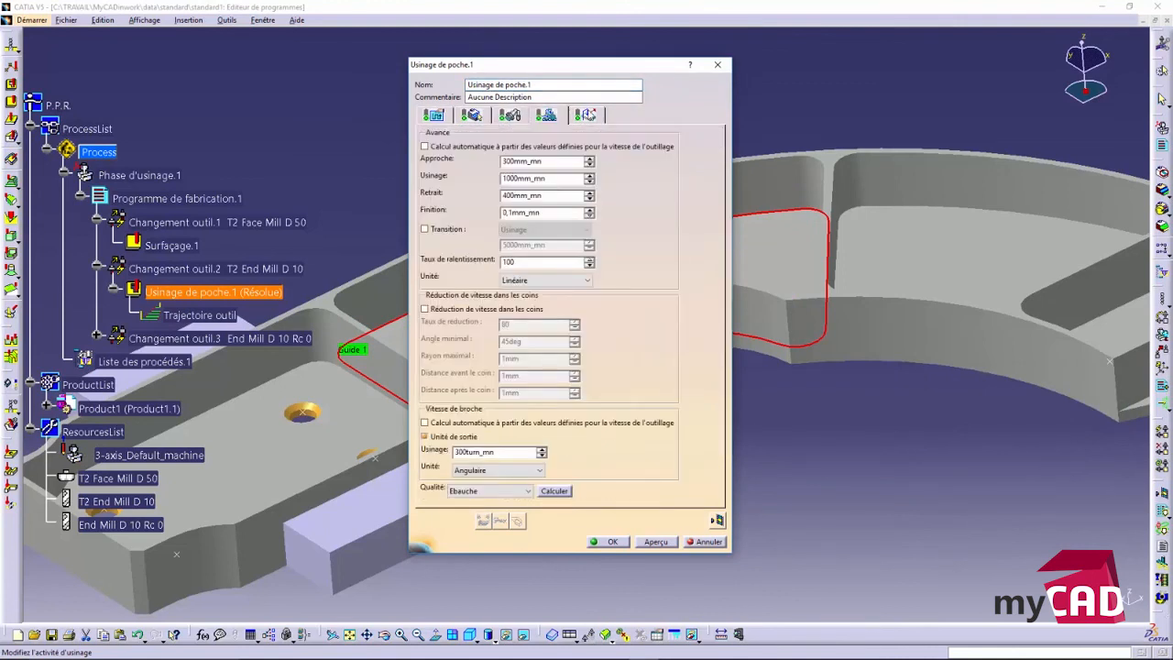
pyautogui.click(588, 114)
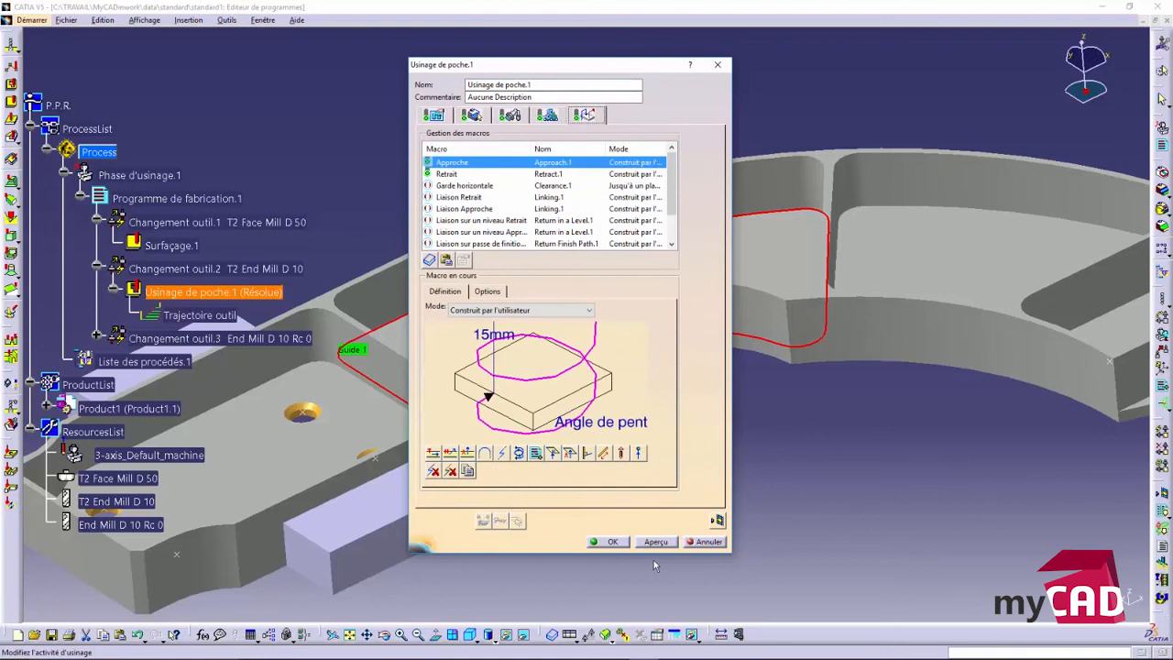
pyautogui.click(612, 542)
pyautogui.click(649, 483)
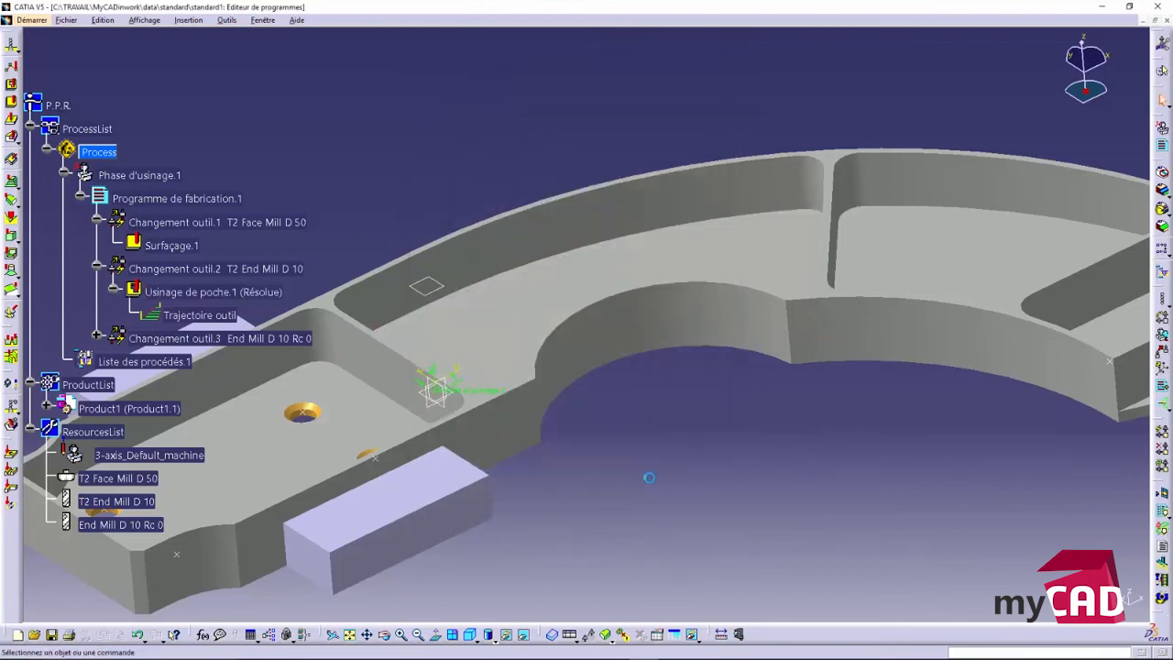
pyautogui.moveTo(665, 477); pyautogui.dragTo(641, 525, button='middle')
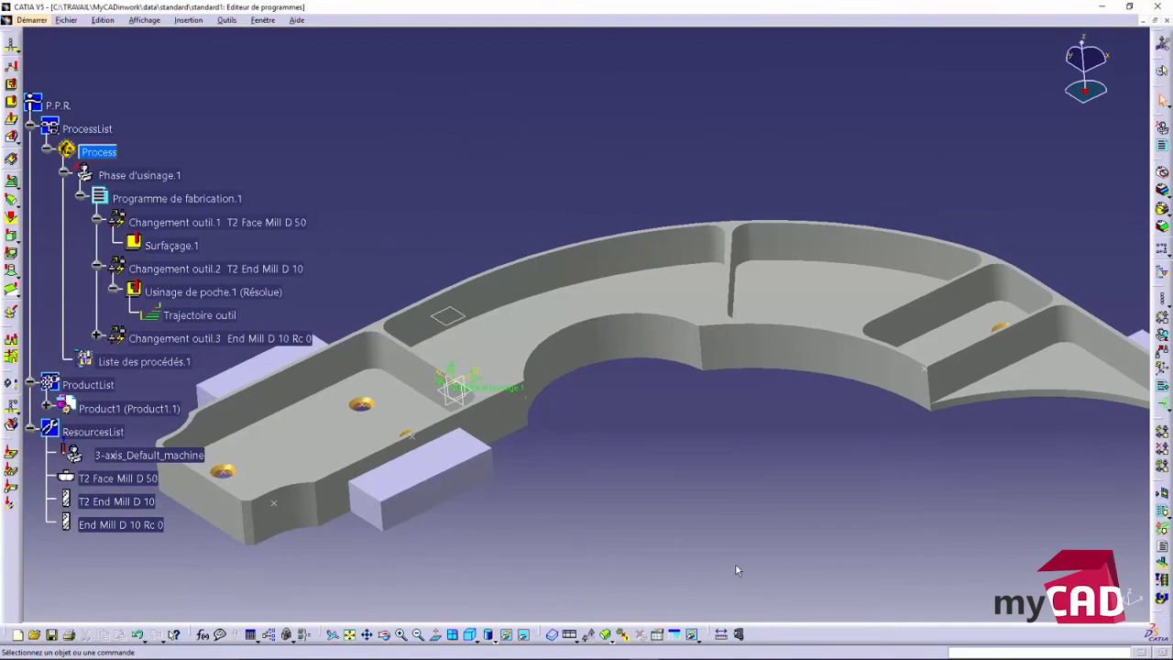